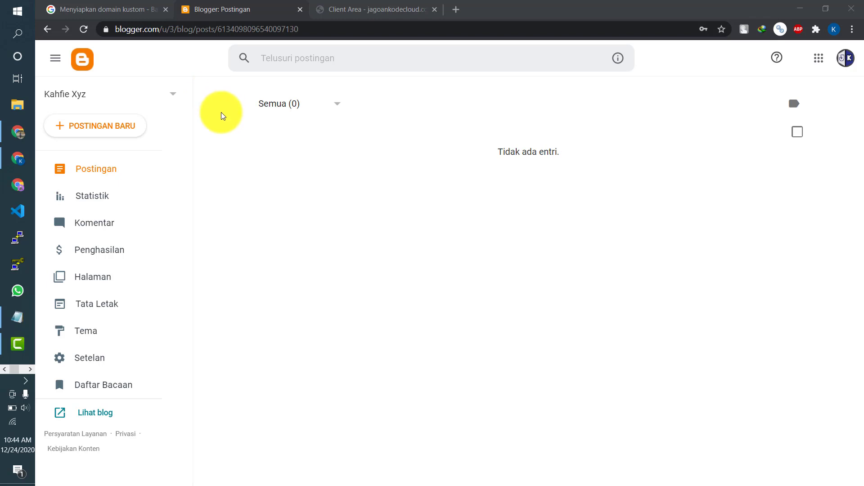
Step: View the published blog and check its blogspot.com address
left_click(88, 421)
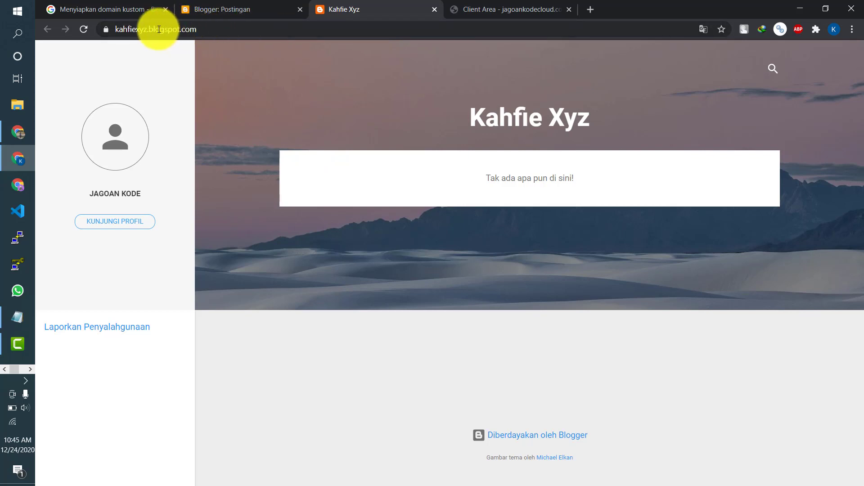
left_click_drag(167, 30, 218, 29)
left_click(281, 74)
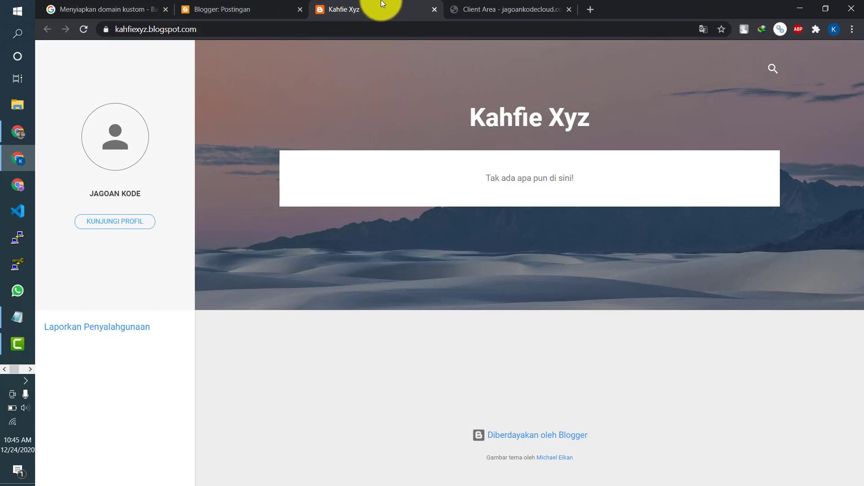
Step: Open the list of owned domains in the JagoanKode Cloud client area, compare it with the live blog, and return to Blogger
left_click(462, 10)
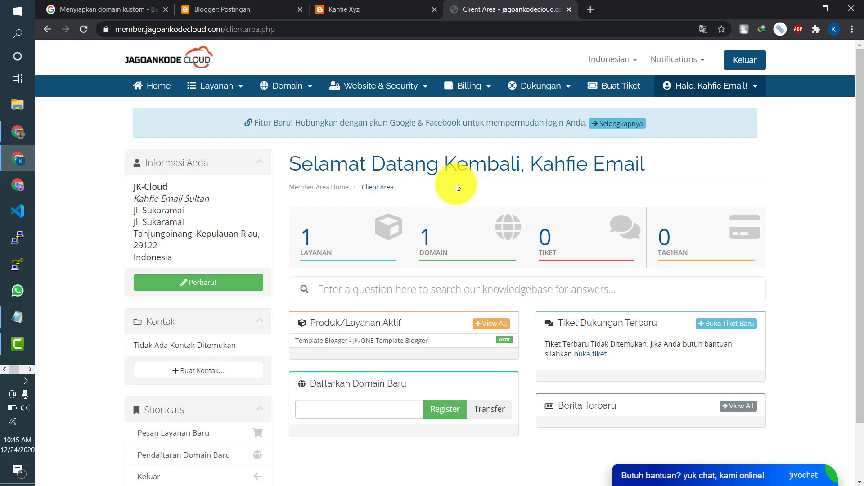
left_click(459, 221)
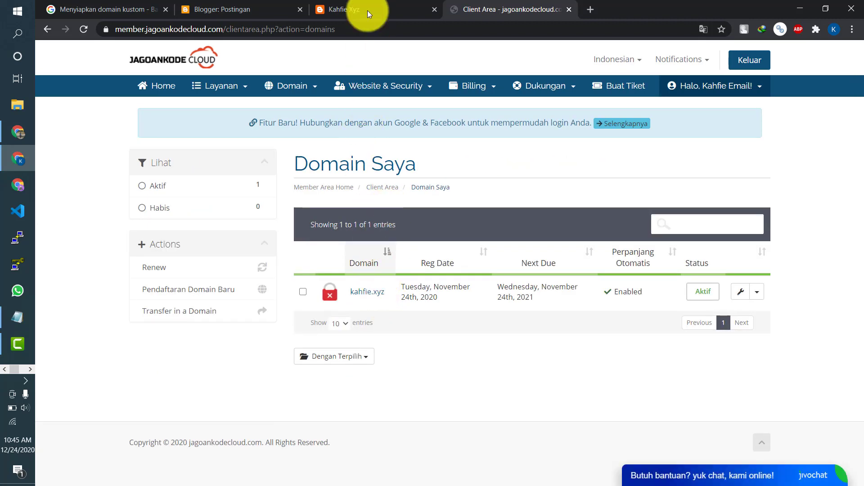
left_click(268, 10)
left_click(331, 10)
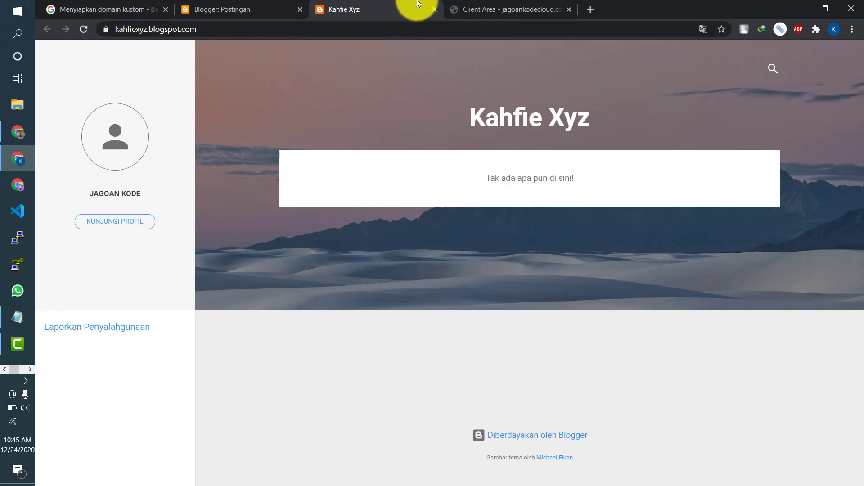
left_click(458, 3)
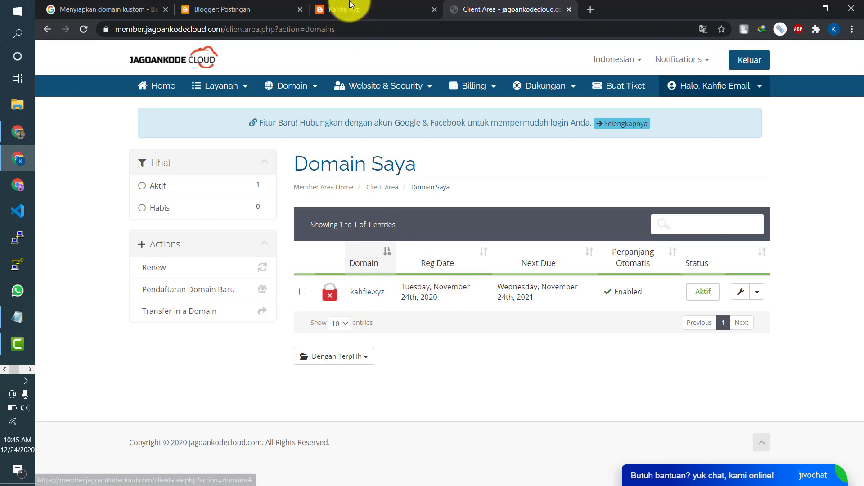
left_click(333, 8)
left_click(273, 8)
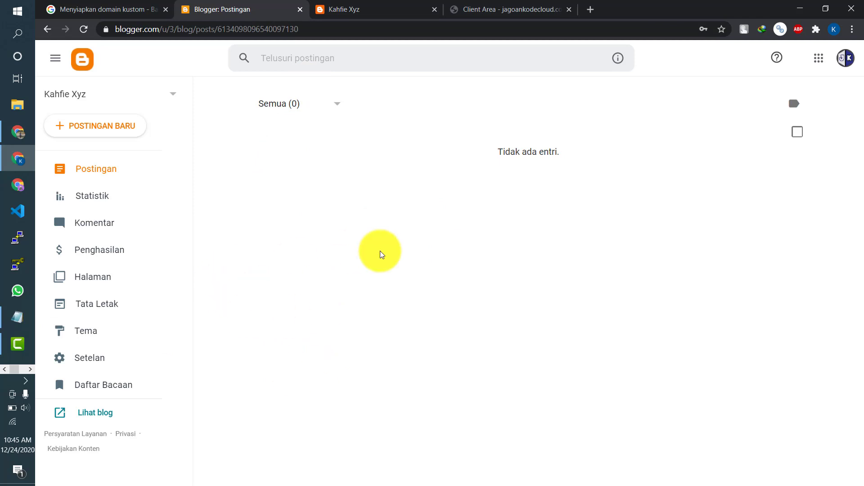
Step: Place the Blogger tab beside the client area tab and show the Memublikasikan section of the blog's settings
left_click_drag(287, 4, 399, 6)
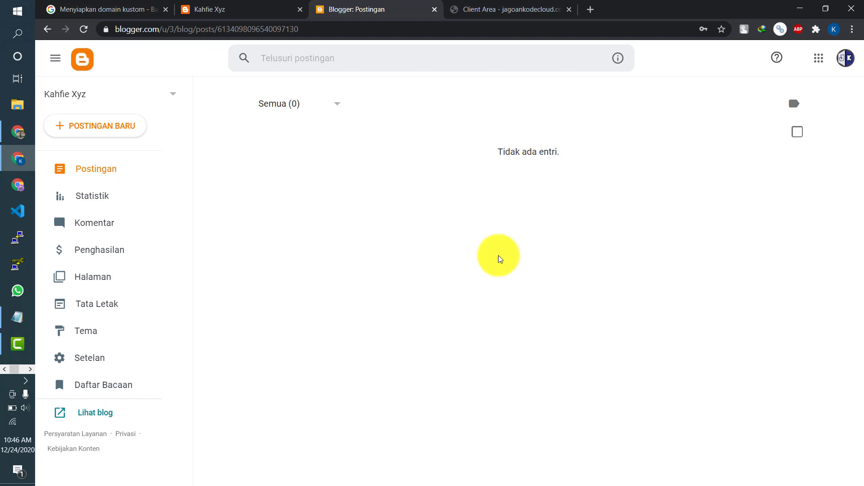
left_click(117, 365)
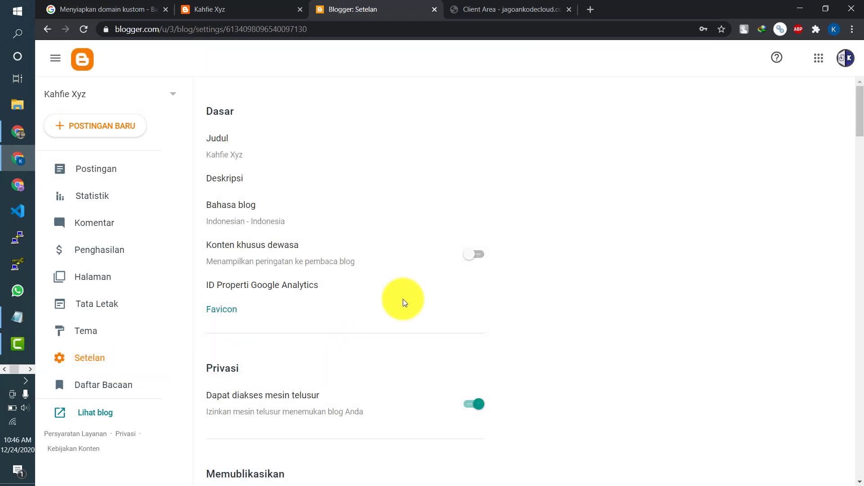
scroll(496, 219, "down", 6)
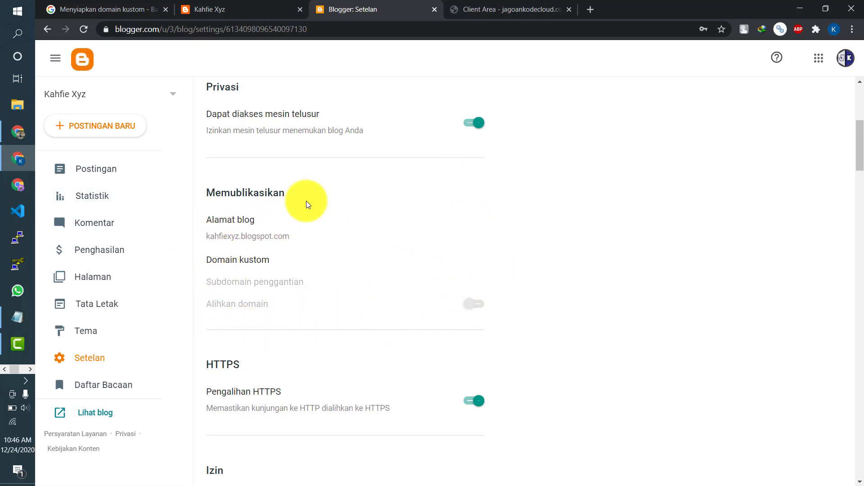
left_click(493, 7)
left_click(398, 7)
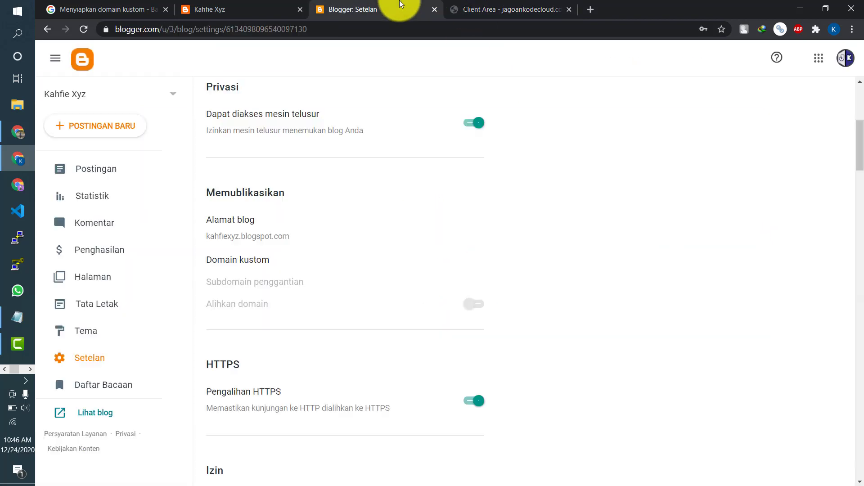
left_click(493, 8)
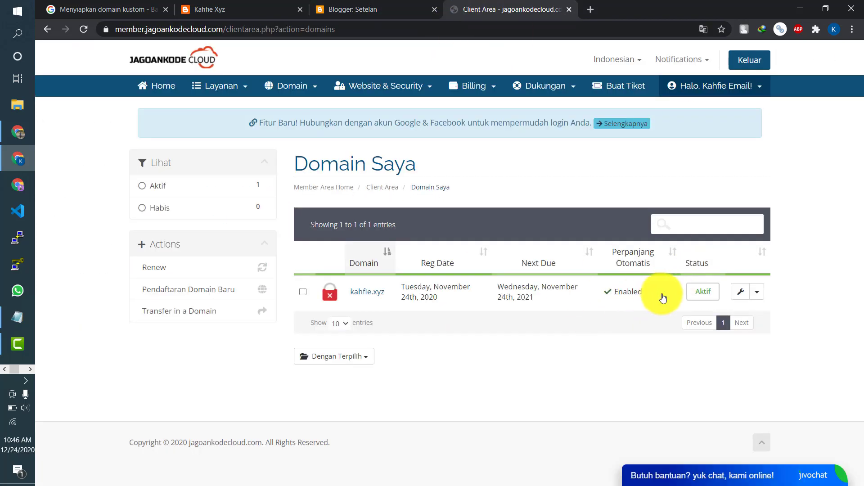
left_click(419, 8)
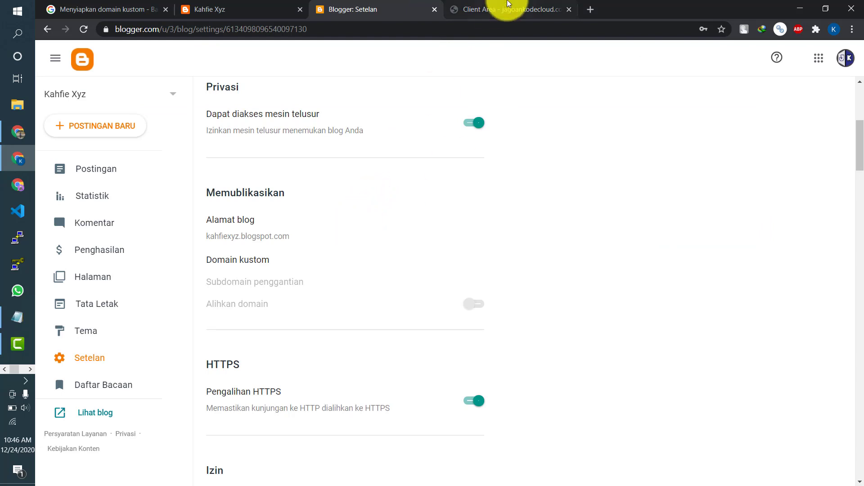
Step: Enter kahfie.xyz as the blog's custom domain and try to save it
left_click(238, 268)
left_click(407, 243)
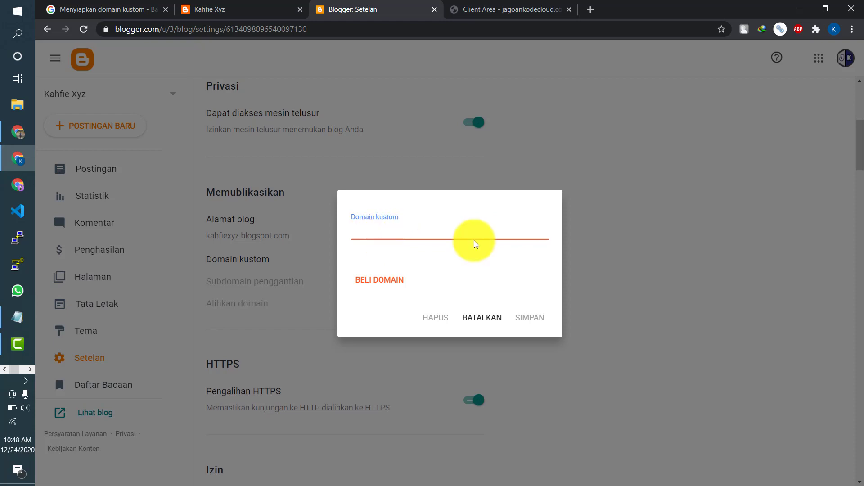
type("kahfie.xyz")
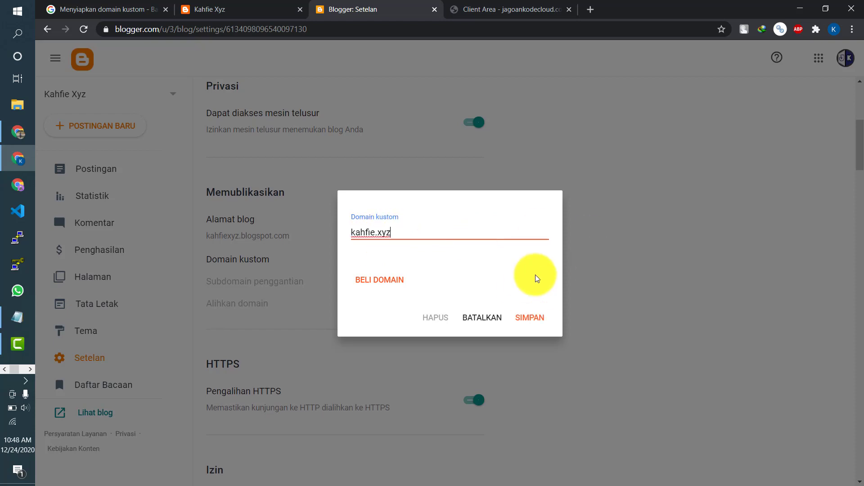
left_click(529, 314)
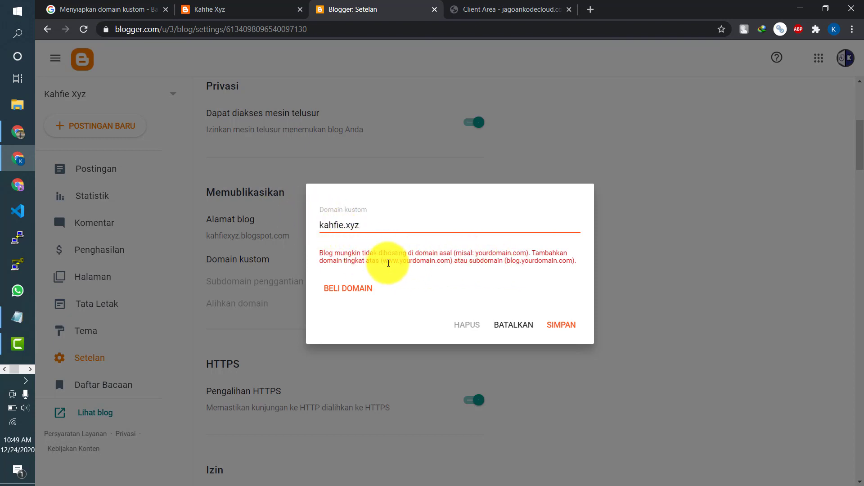
left_click(322, 228)
type("www.")
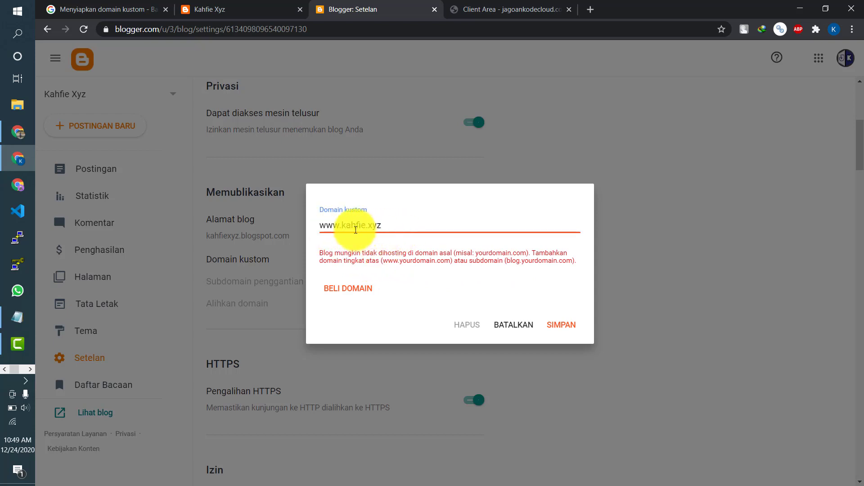
left_click_drag(342, 225, 317, 223)
left_click(333, 225)
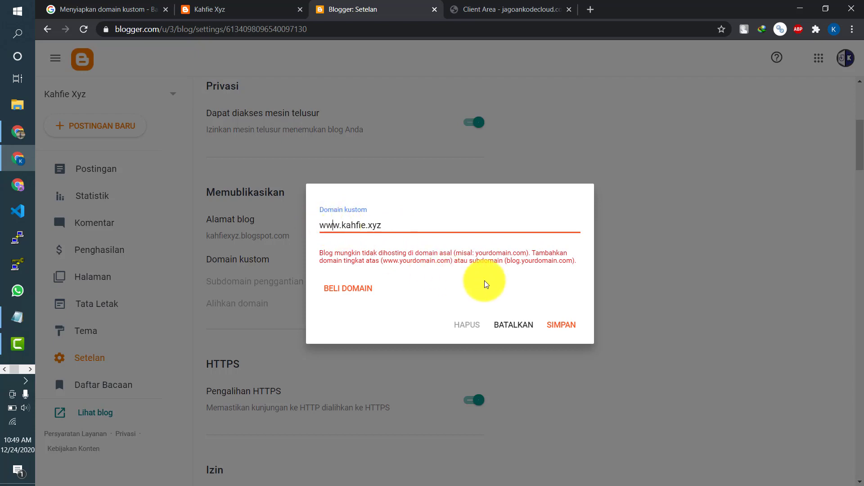
left_click(563, 329)
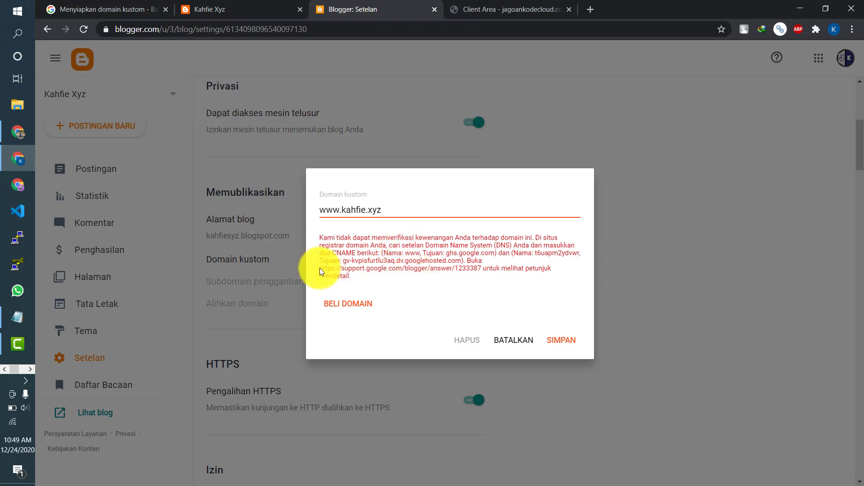
Step: Open the support.google.com/blogger/answer/1233387 link from the domain dialog in its own tab and review the custom domain setup instructions
left_click_drag(320, 269, 479, 269)
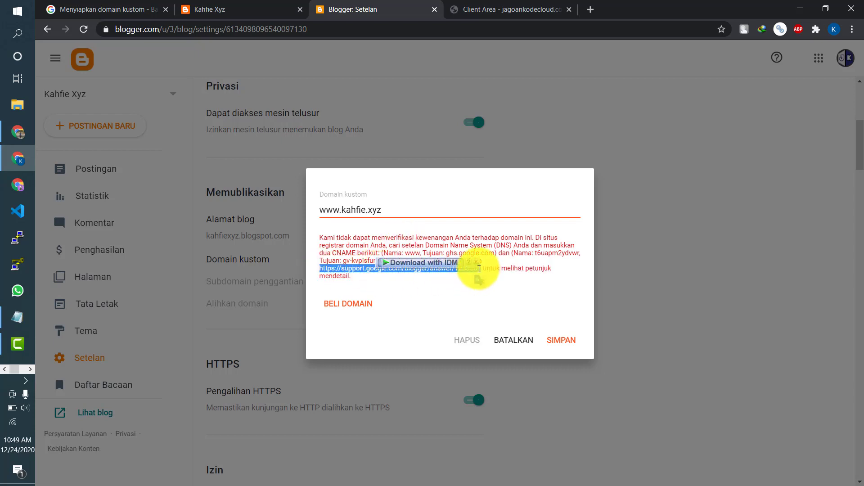
right_click(481, 269)
left_click(492, 277)
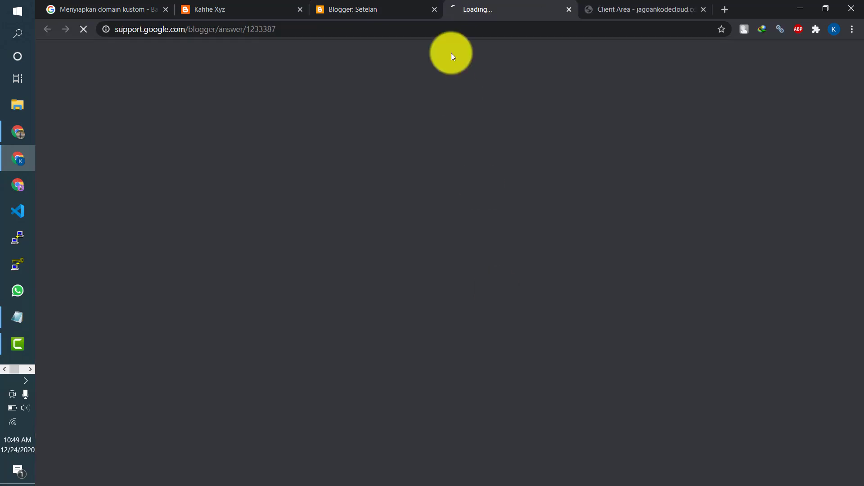
left_click_drag(491, 4, 343, 6)
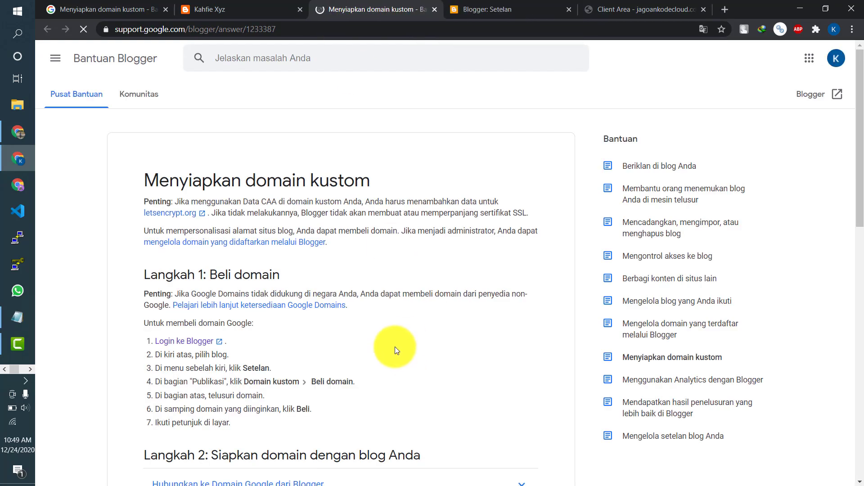
scroll(243, 293, "down", 4)
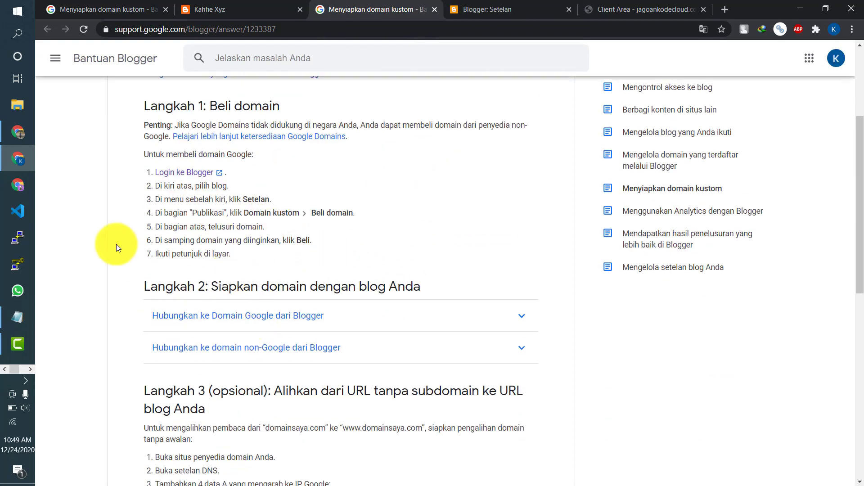
scroll(161, 226, "down", 6)
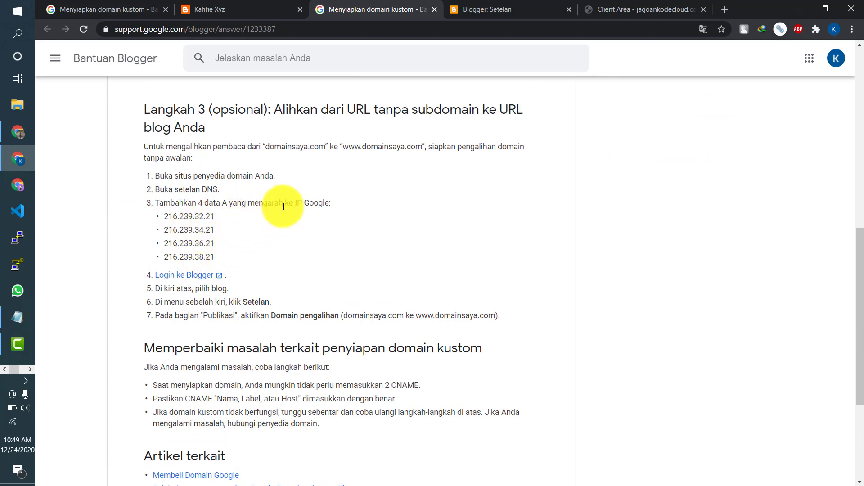
scroll(231, 212, "down", 3)
scroll(232, 212, "up", 3)
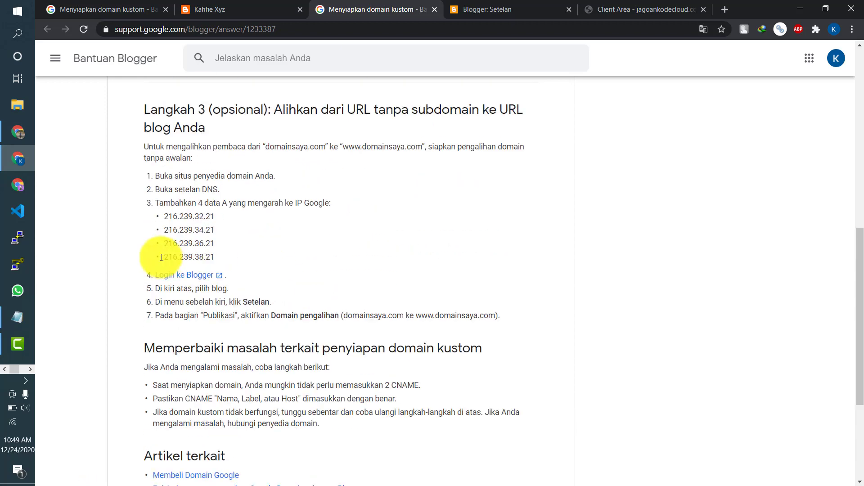
scroll(372, 290, "up", 10)
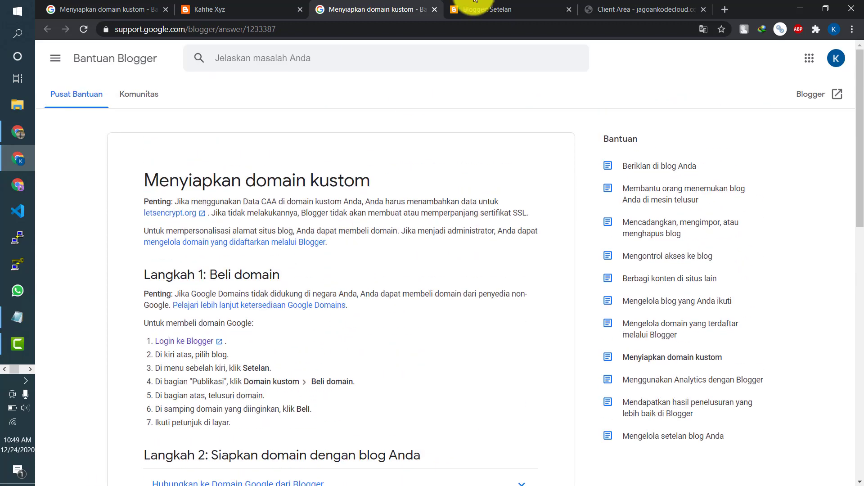
Step: Recheck the CNAME details in Blogger, and in the client area open DNS management for kahfie.xyz and activate the Managed DNS service
left_click(474, 2)
left_click(504, 252)
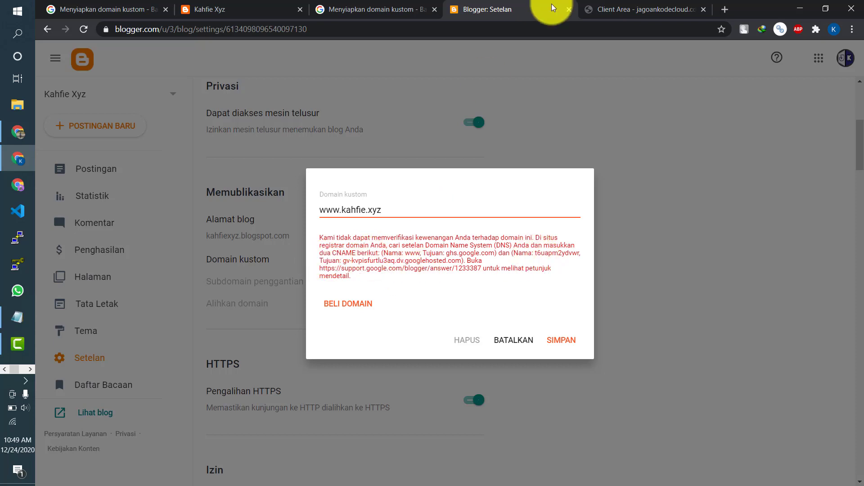
left_click(619, 9)
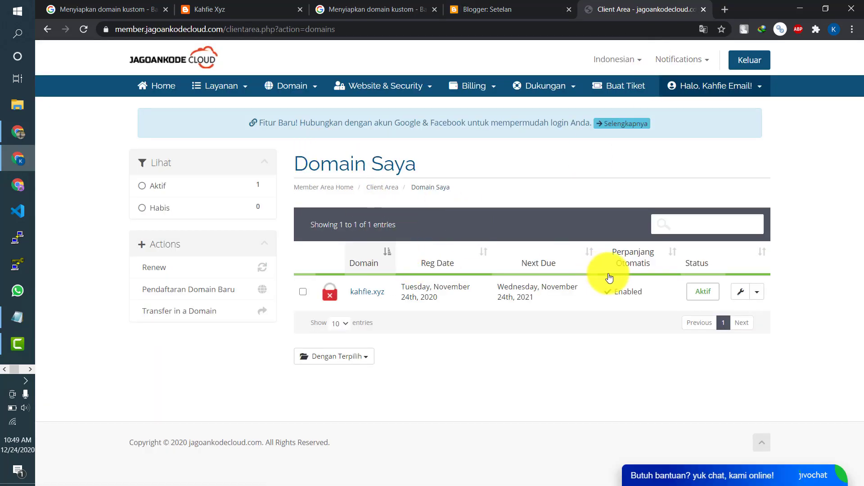
left_click(740, 297)
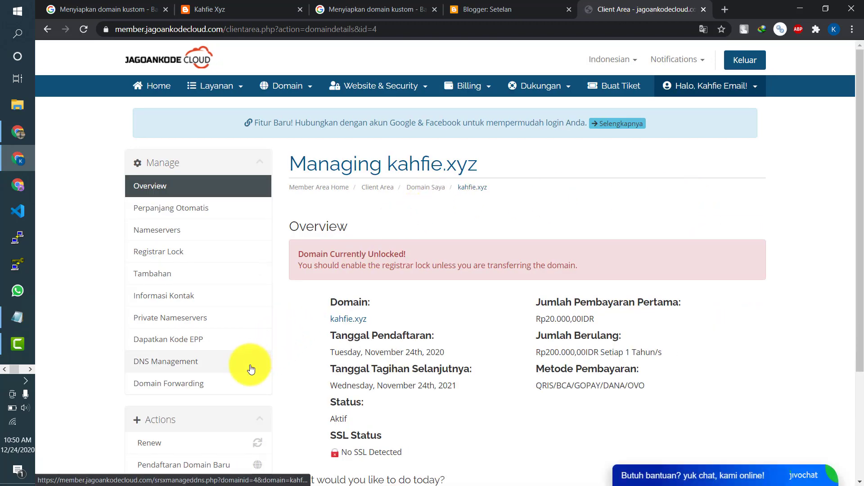
left_click(251, 370)
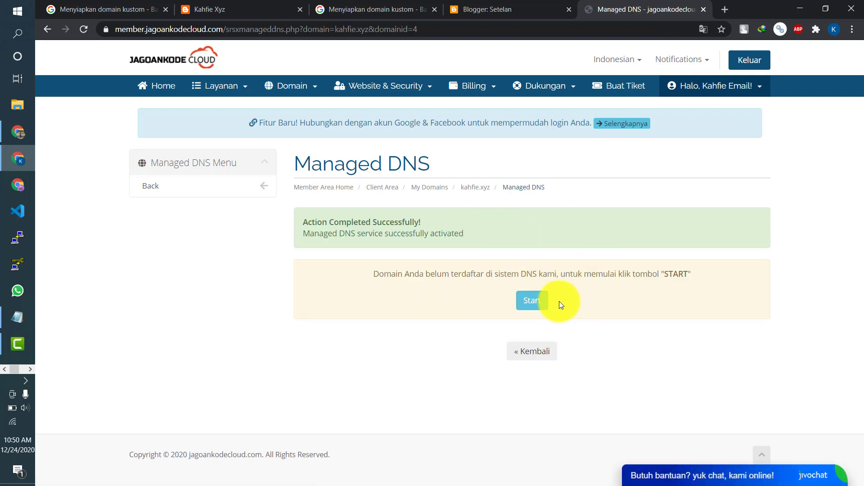
Step: Reopen DNS management for kahfie.xyz from its domain overview and register the domain in the provider's DNS system
left_click(540, 351)
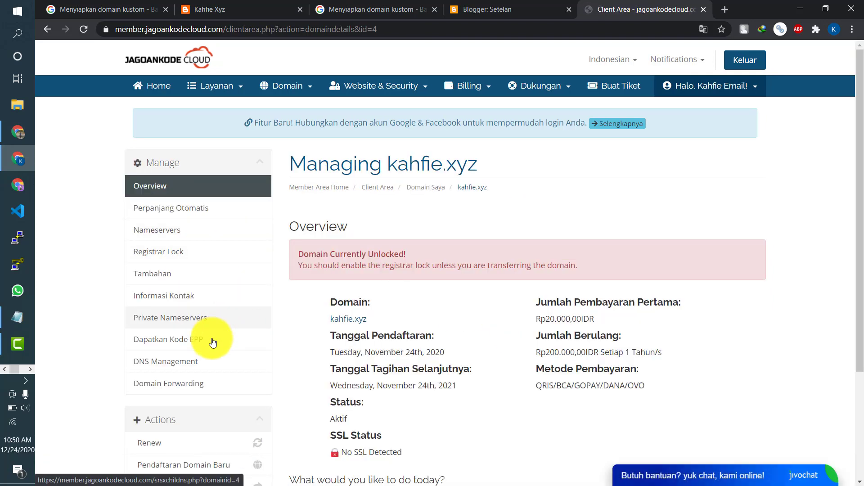
left_click(208, 365)
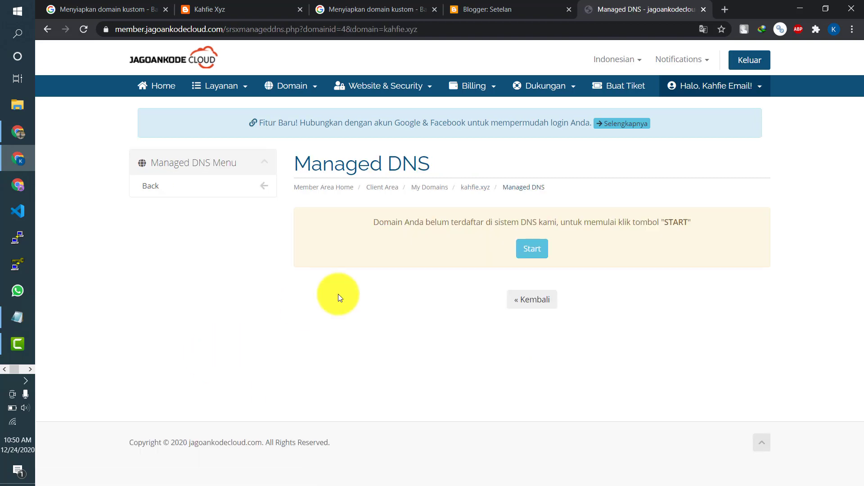
left_click(533, 252)
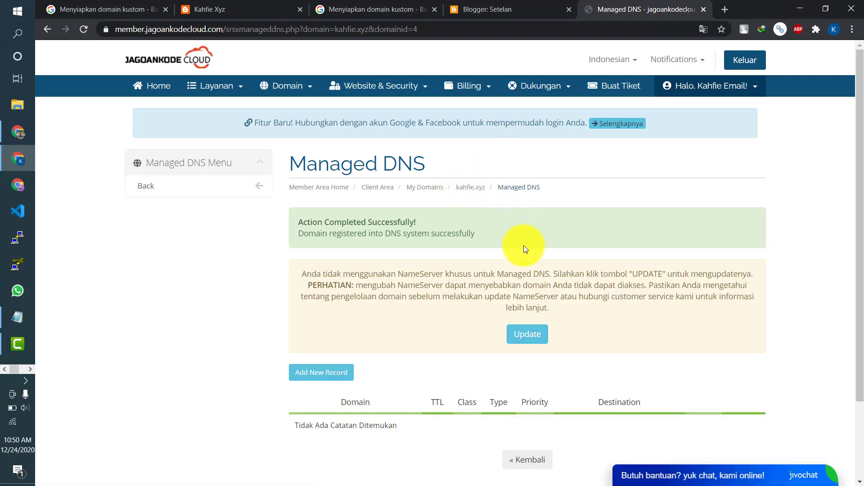
scroll(523, 245, "down", 2)
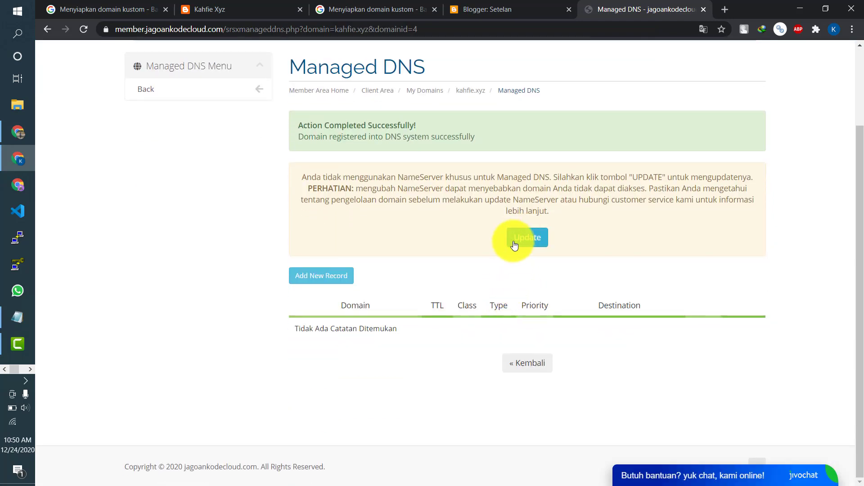
scroll(455, 247, "up", 1)
scroll(455, 247, "up", 2)
scroll(579, 305, "down", 3)
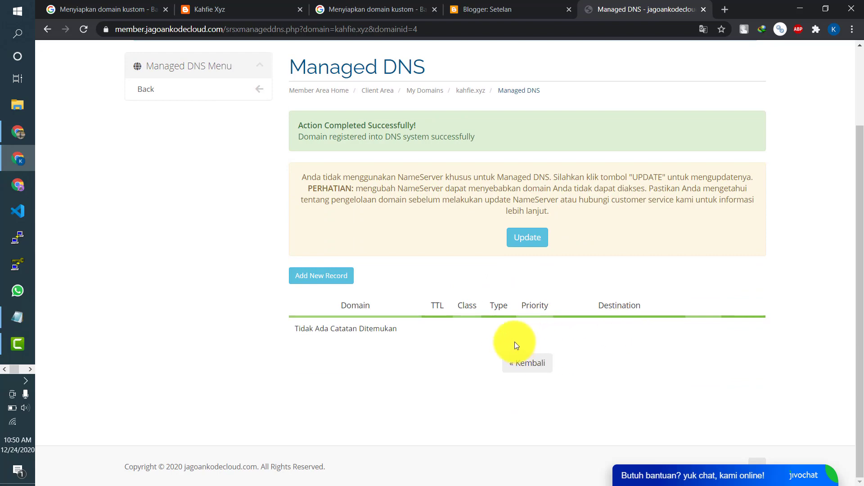
Step: Start a new DNS record for kahfie.xyz and set its record type to CNAME
scroll(522, 344, "up", 3)
scroll(539, 377, "down", 3)
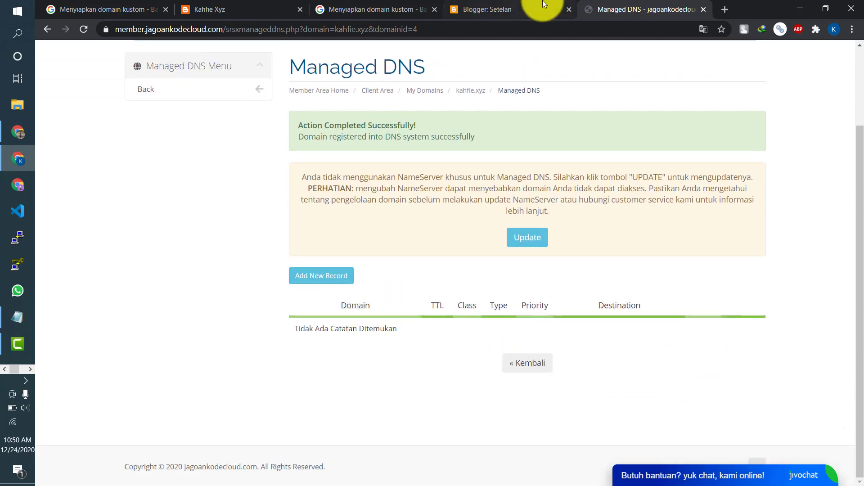
left_click(543, 6)
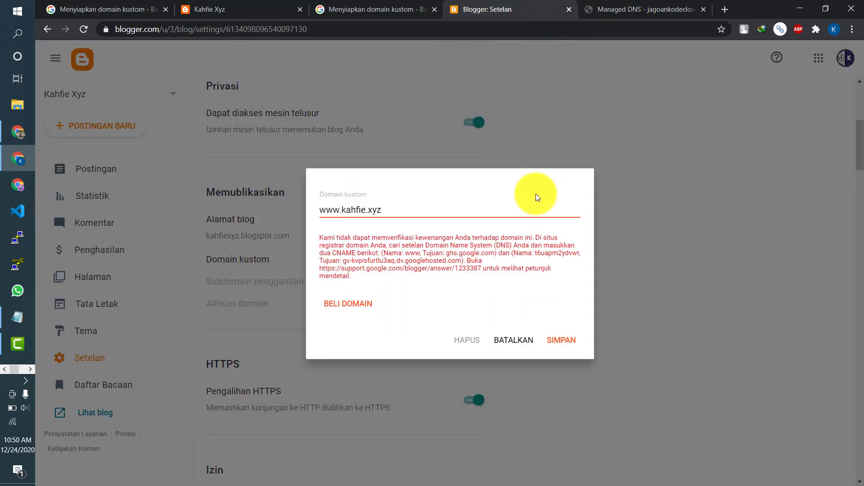
left_click(599, 8)
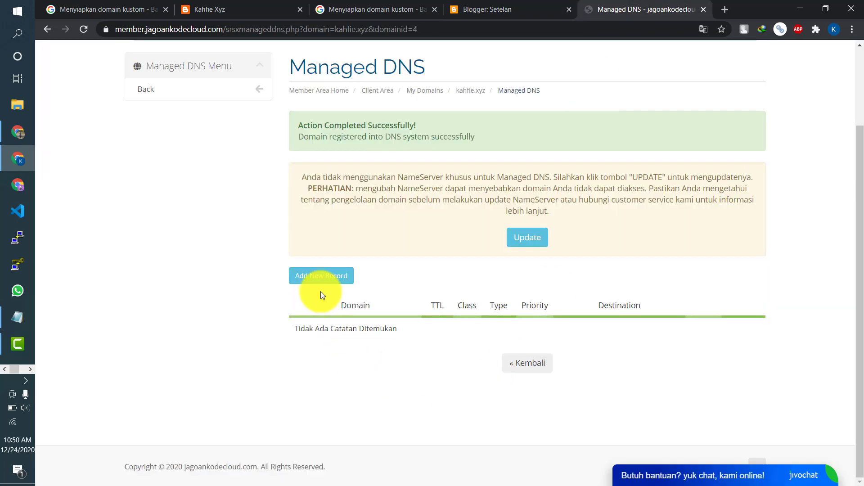
scroll(314, 286, "up", 2)
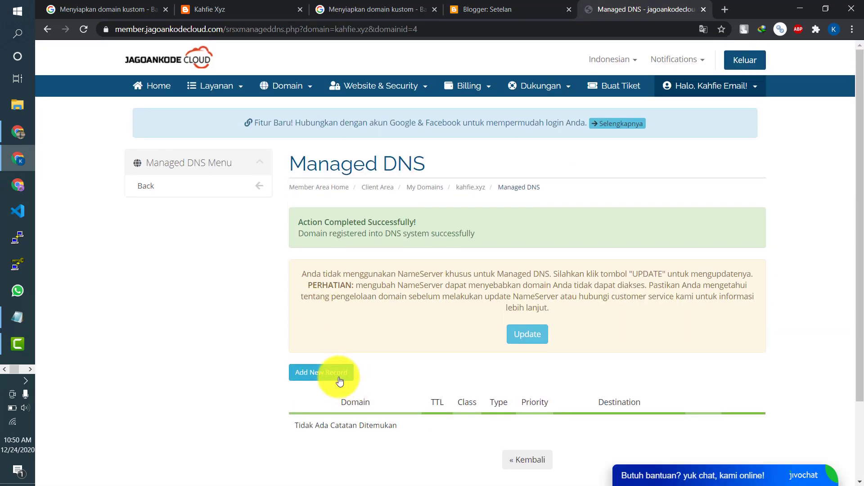
left_click(308, 382)
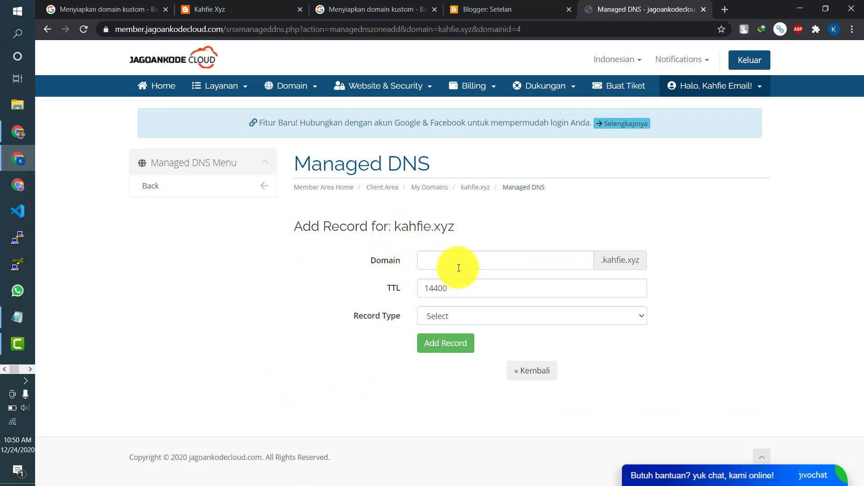
left_click(468, 315)
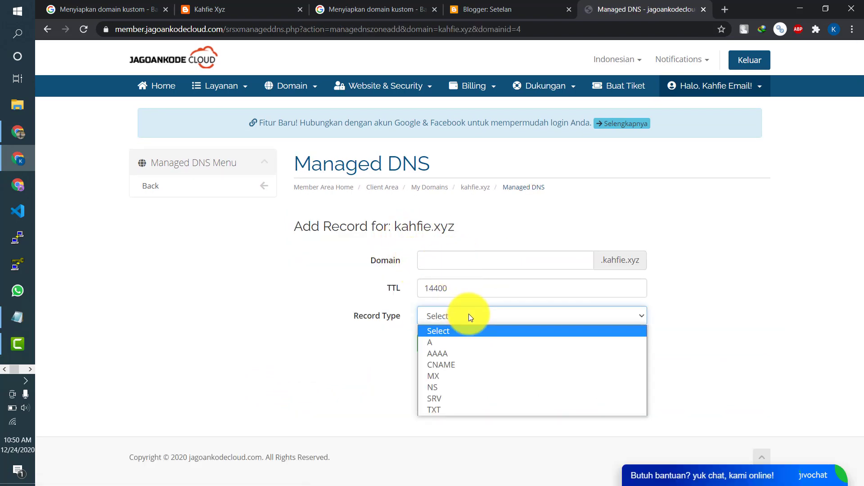
left_click(471, 365)
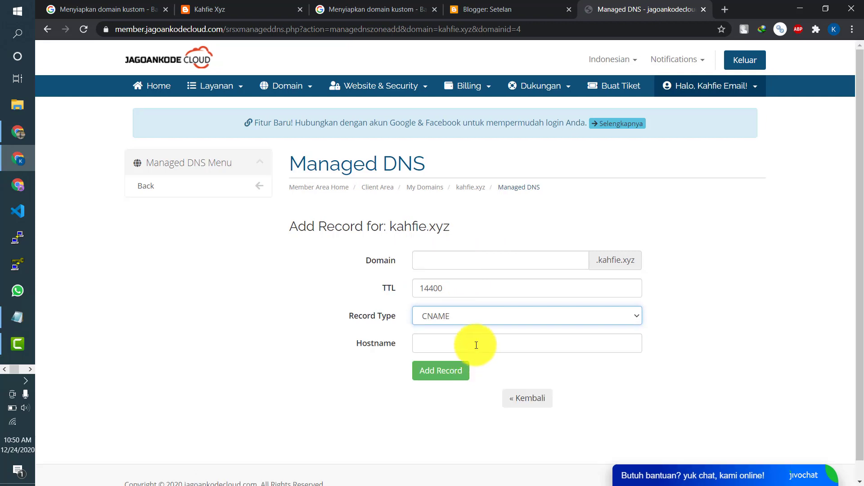
Step: Copy the first CNAME name, www, from the Blogger domain dialog into the new record's domain field
left_click(536, 5)
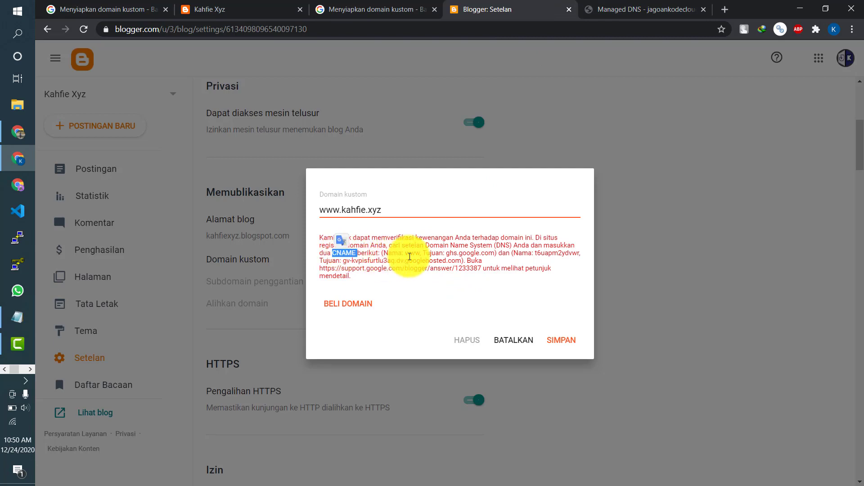
right_click(414, 254)
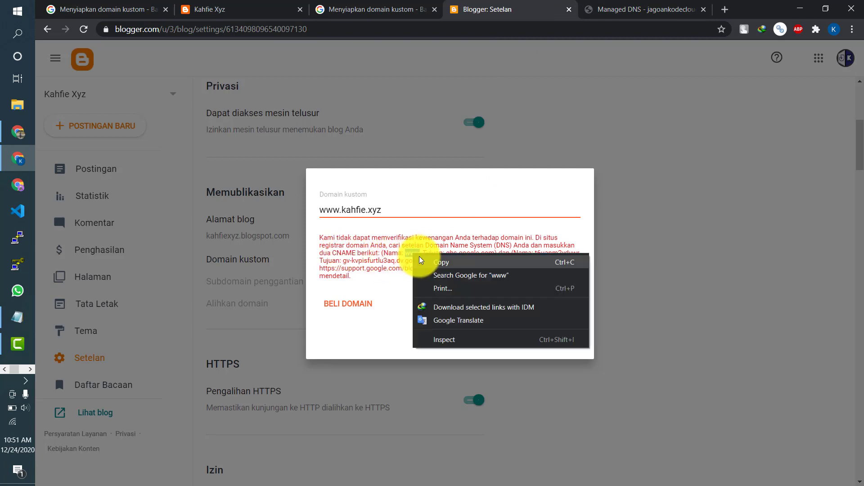
left_click(427, 261)
left_click(643, 9)
left_click(443, 252)
key("ctrl+v")
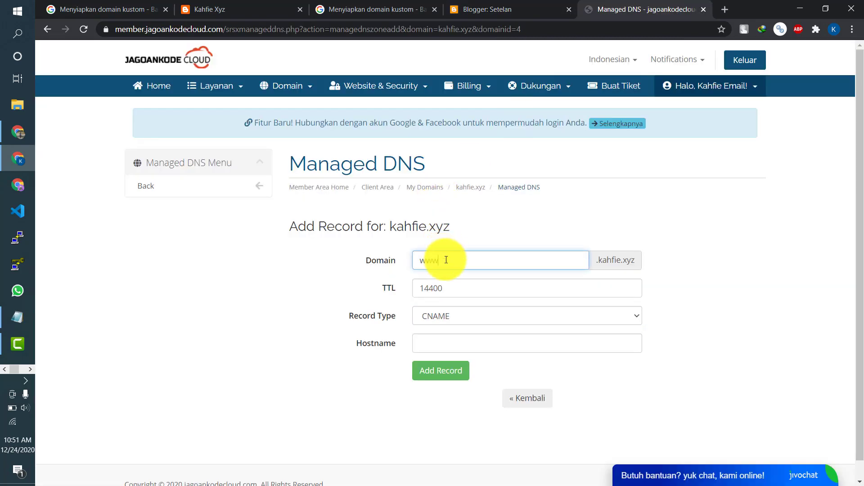
Step: Copy the target ghs.google.com from Blogger as the www record's hostname and add the record
left_click(562, 2)
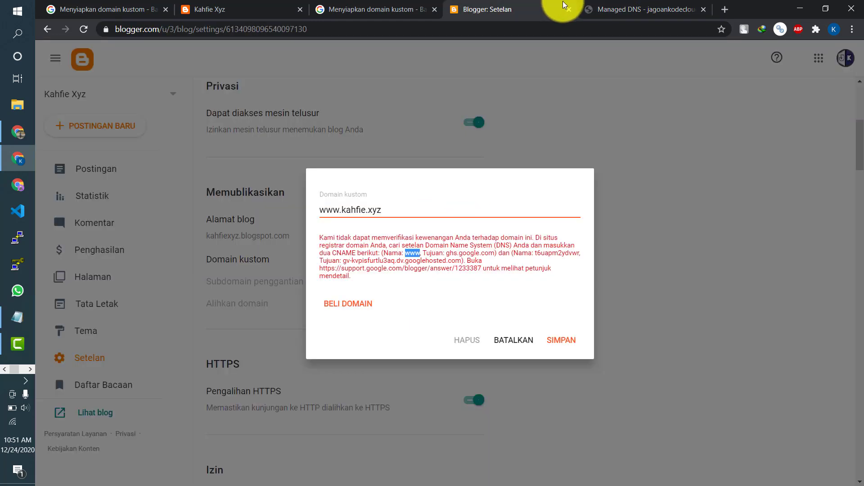
left_click_drag(446, 253, 497, 255)
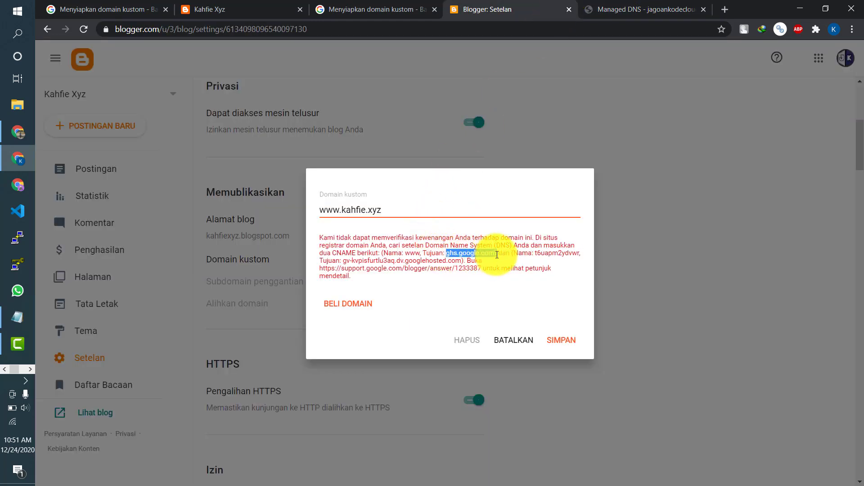
right_click(491, 255)
left_click(500, 262)
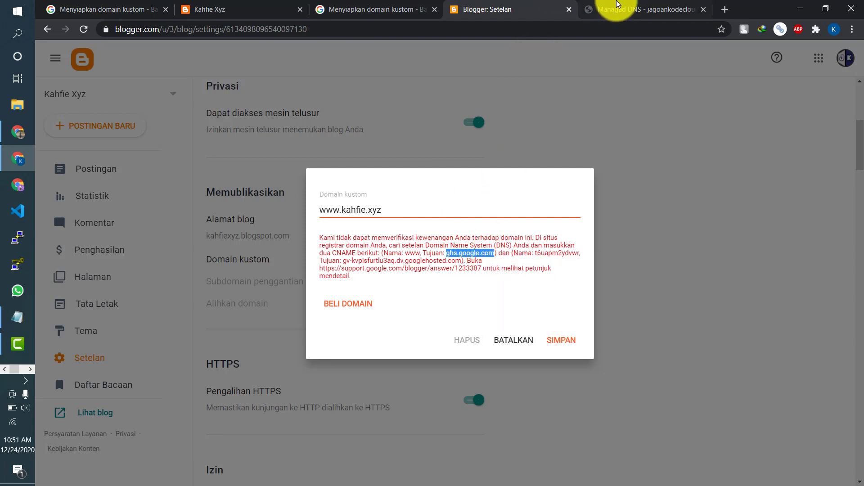
left_click(621, 9)
left_click(434, 343)
key("ctrl+v")
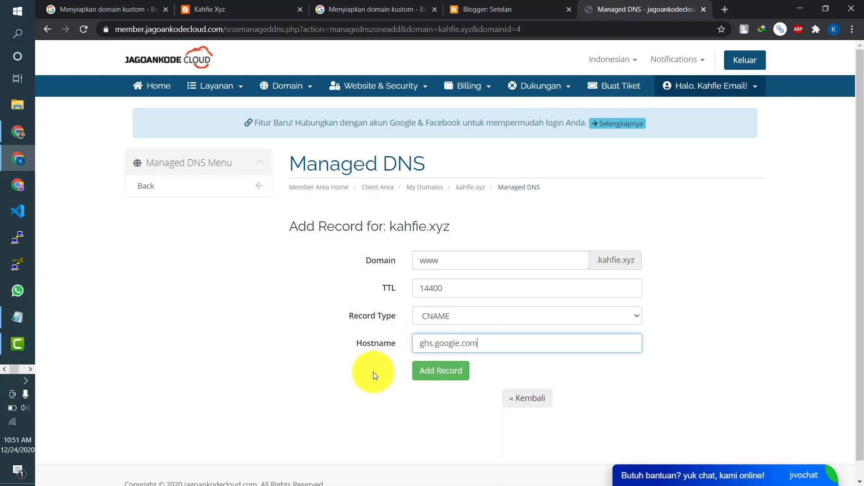
left_click(430, 384)
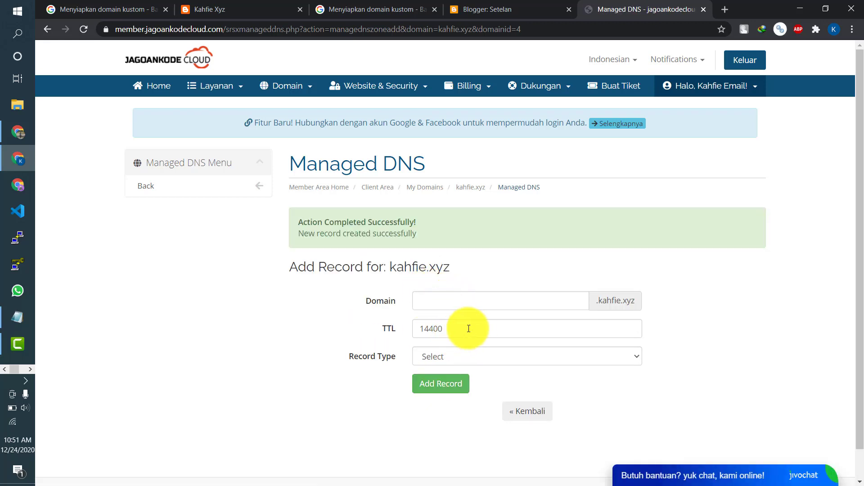
Step: Copy the second CNAME's verification name from the Blogger dialog into the domain field of another new record
triple_click(317, 229)
triple_click(330, 223)
left_click(388, 219)
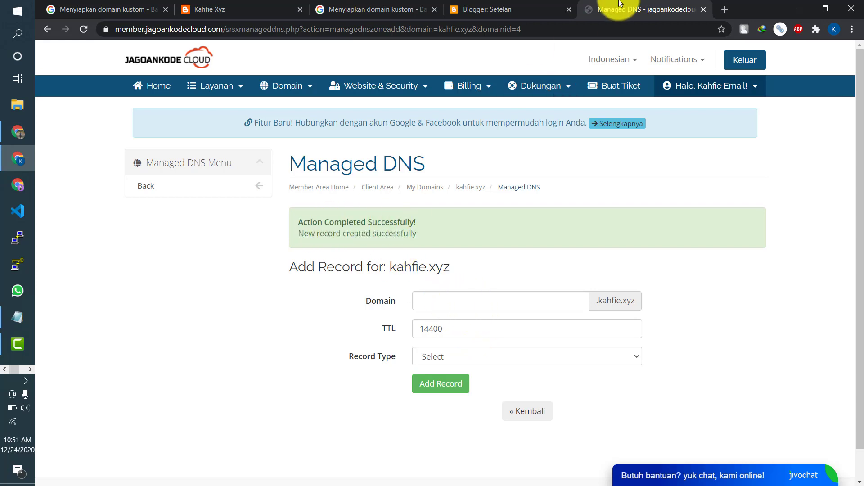
left_click(534, 5)
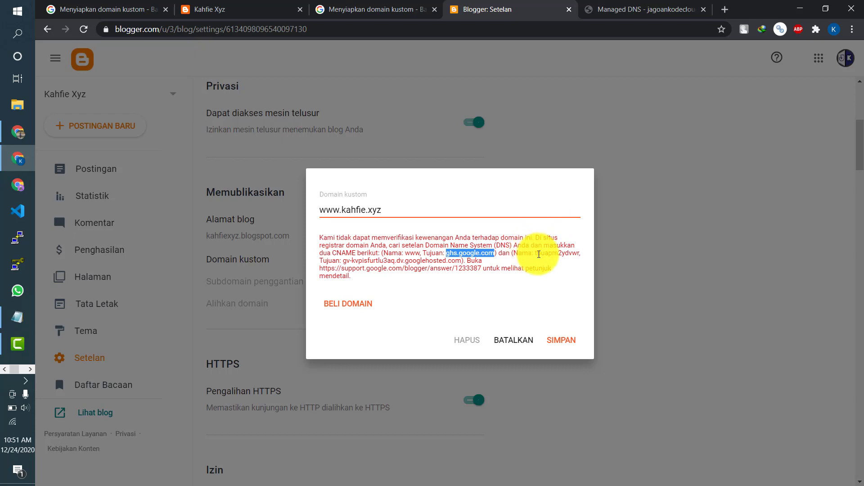
left_click_drag(535, 254, 580, 255)
right_click(562, 252)
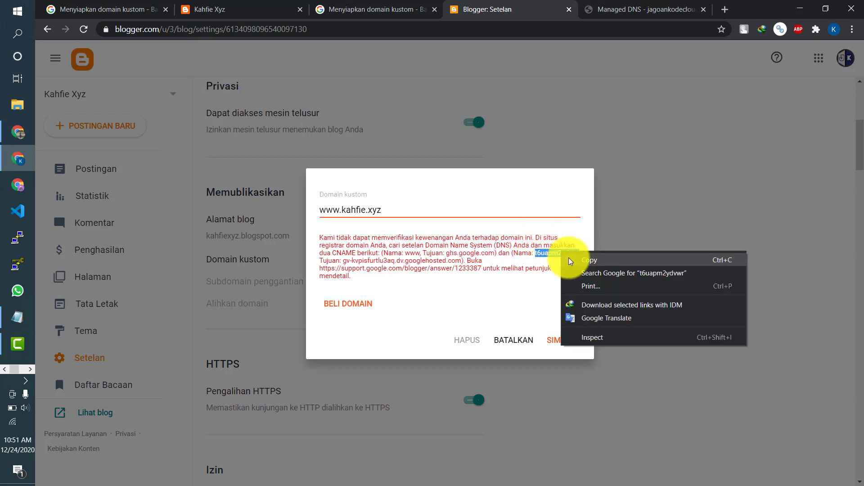
left_click(570, 261)
left_click(607, 9)
left_click(444, 298)
key("ctrl+v")
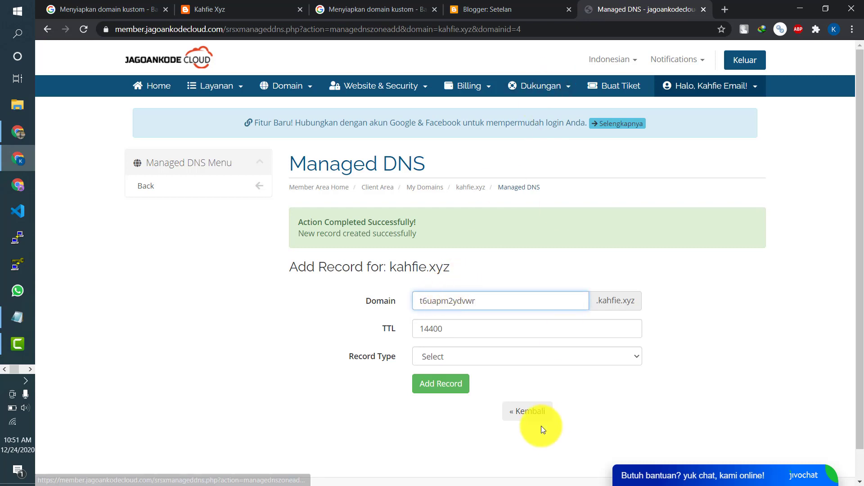
Step: Set the verification record to CNAME, use its googlehosted.com target copied from Blogger as the hostname, and add the record
left_click(495, 9)
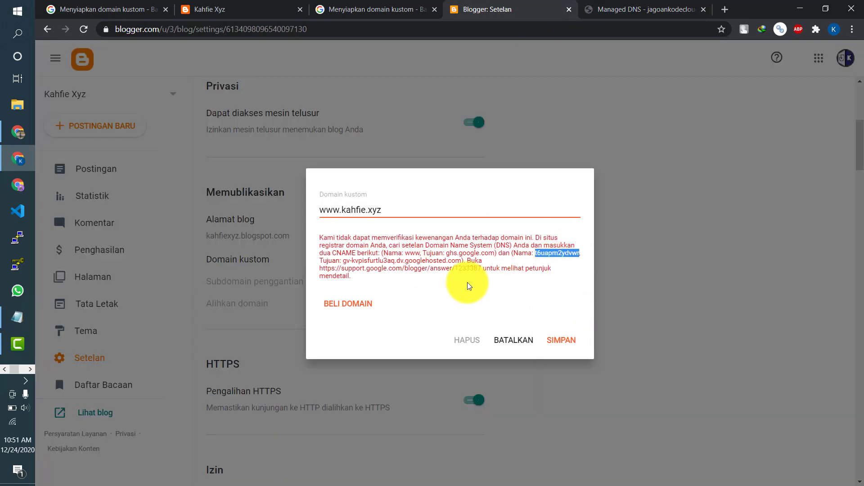
left_click_drag(343, 263, 462, 261)
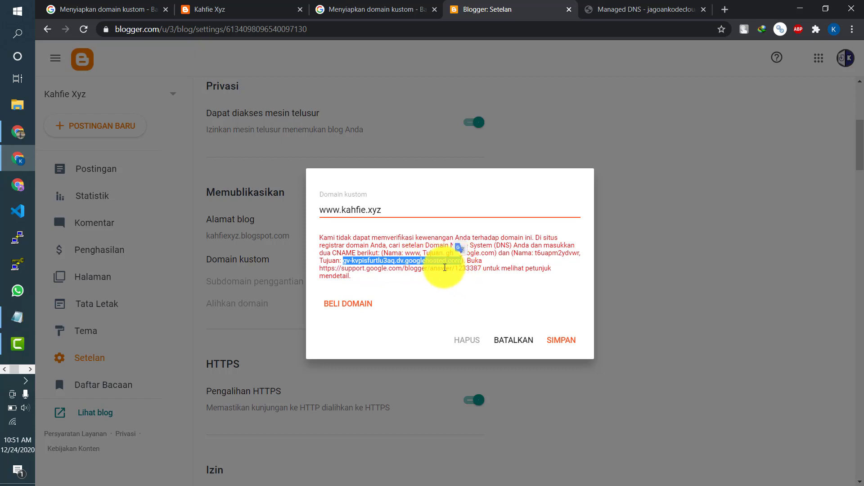
right_click(440, 262)
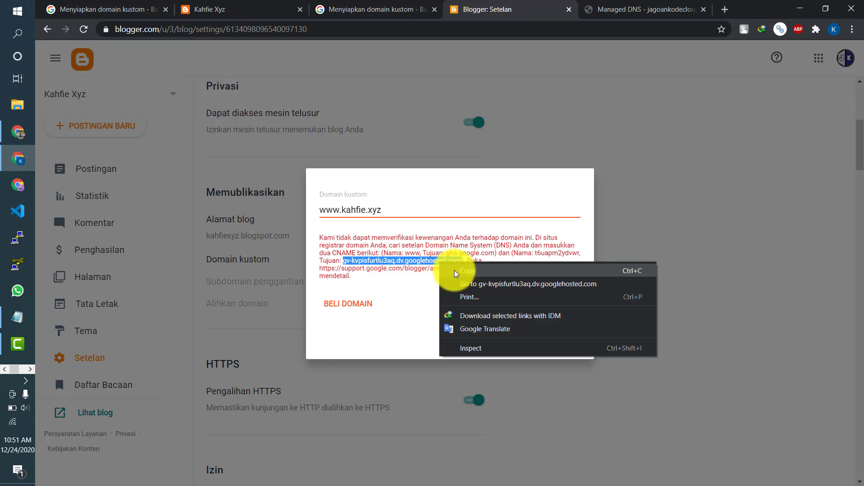
left_click(468, 259)
left_click(641, 9)
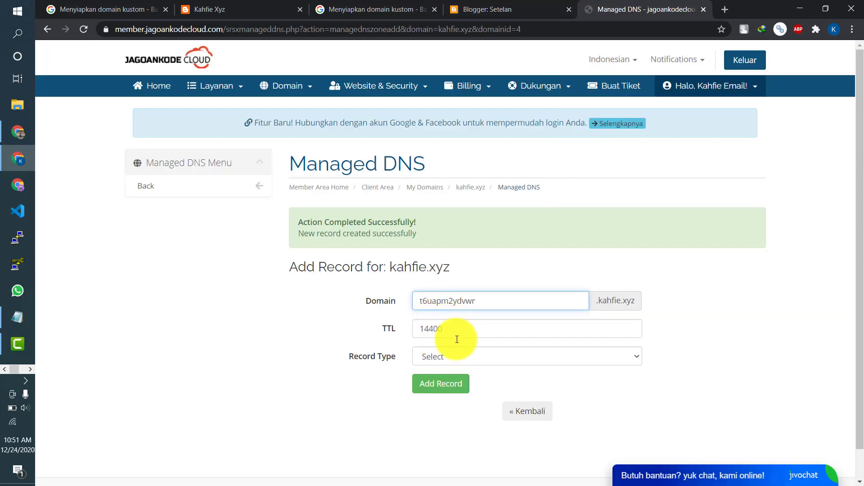
left_click(470, 358)
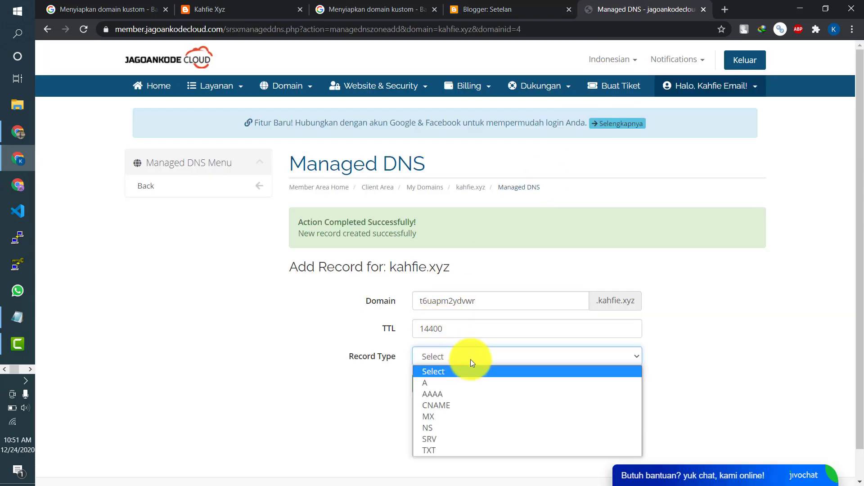
left_click(490, 404)
left_click(468, 386)
key("ctrl+v")
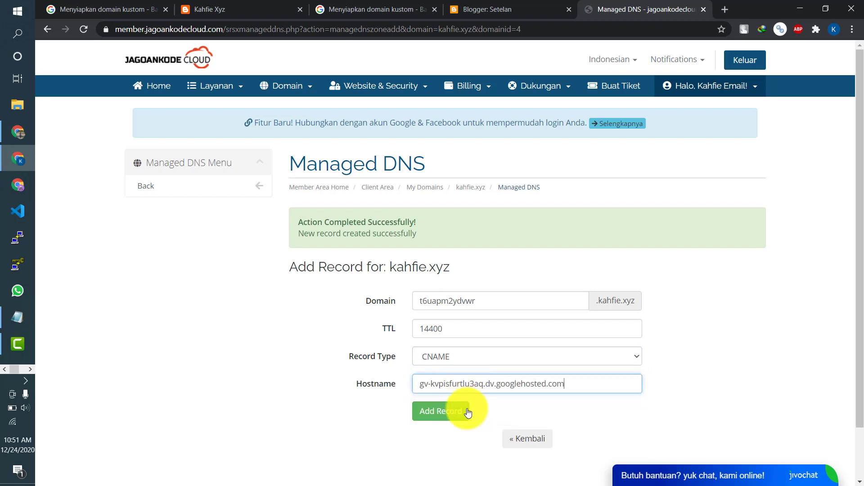
left_click(449, 417)
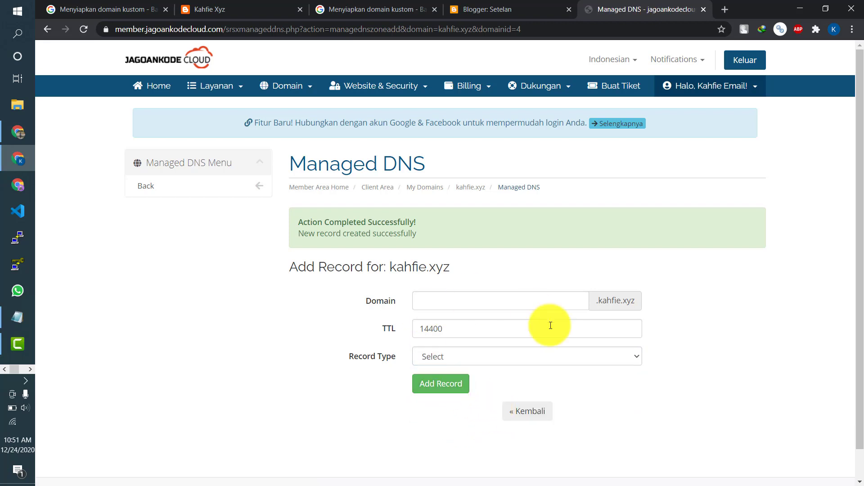
Step: Reopen DNS management for kahfie.xyz and compare its CNAME records with the ones requested in the Blogger dialog
left_click(241, 199)
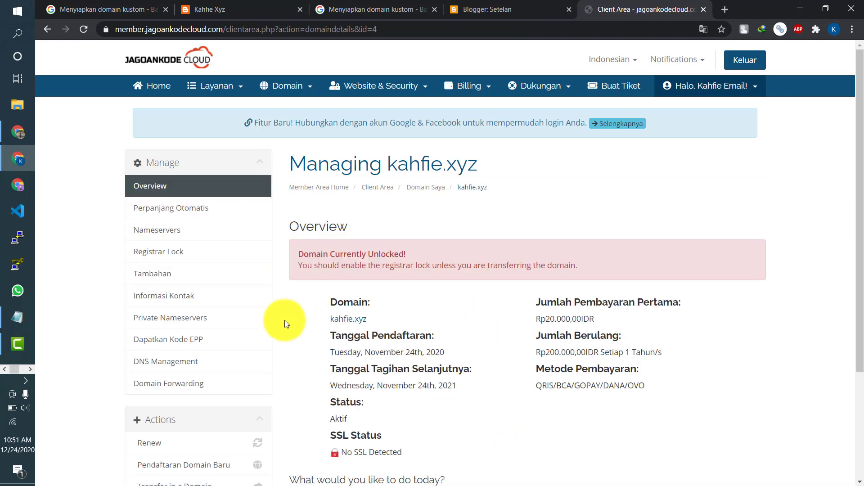
left_click(257, 360)
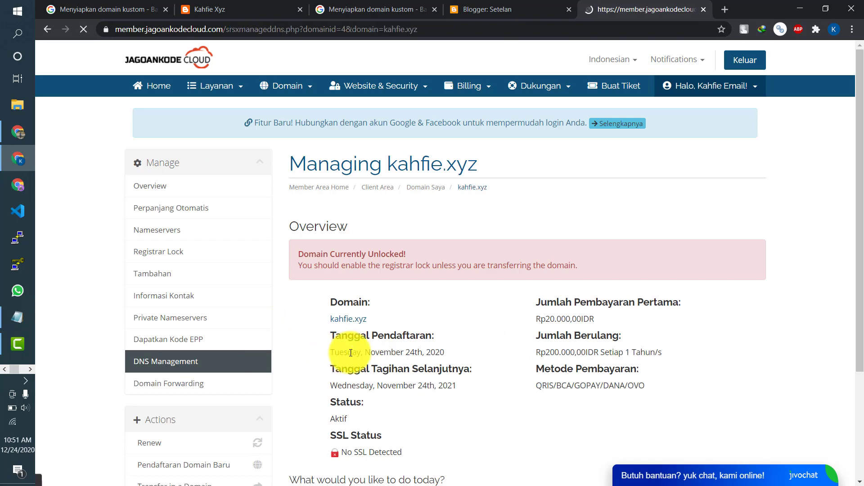
scroll(343, 349, "down", 3)
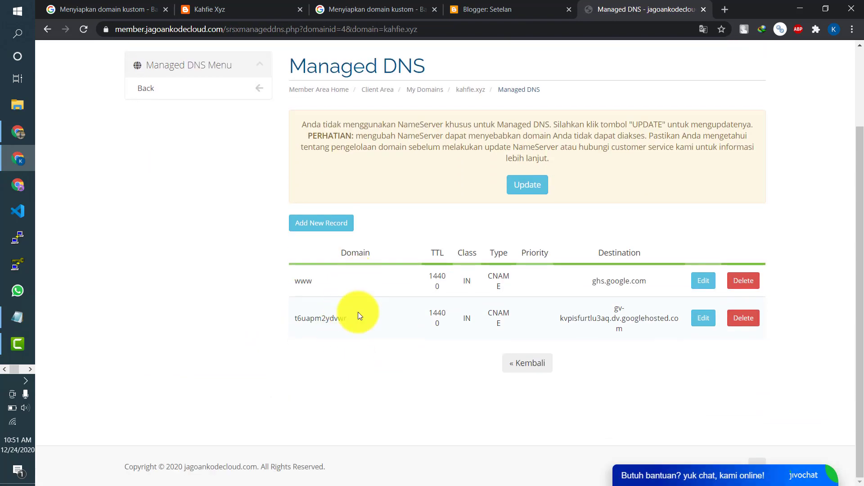
left_click(544, 4)
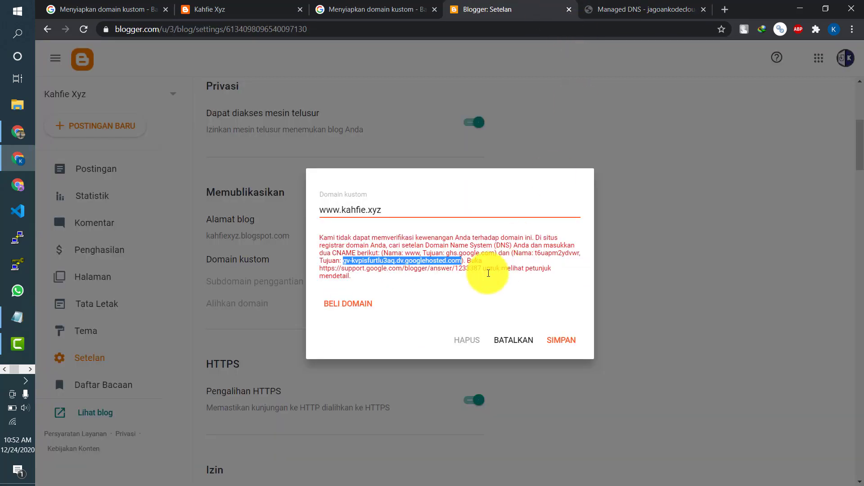
left_click(470, 268)
left_click(658, 8)
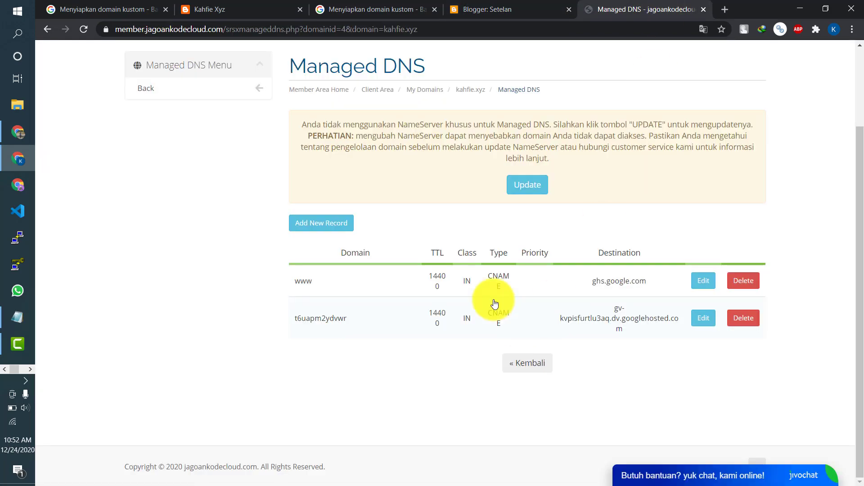
left_click(521, 7)
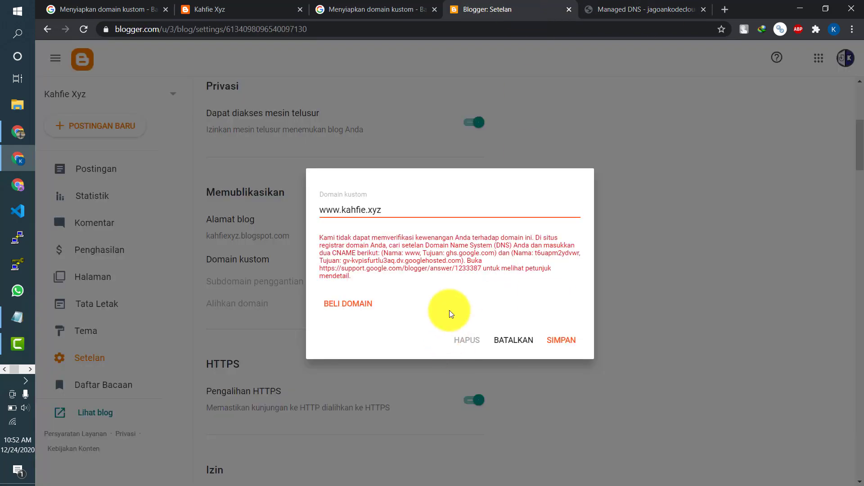
left_click(567, 346)
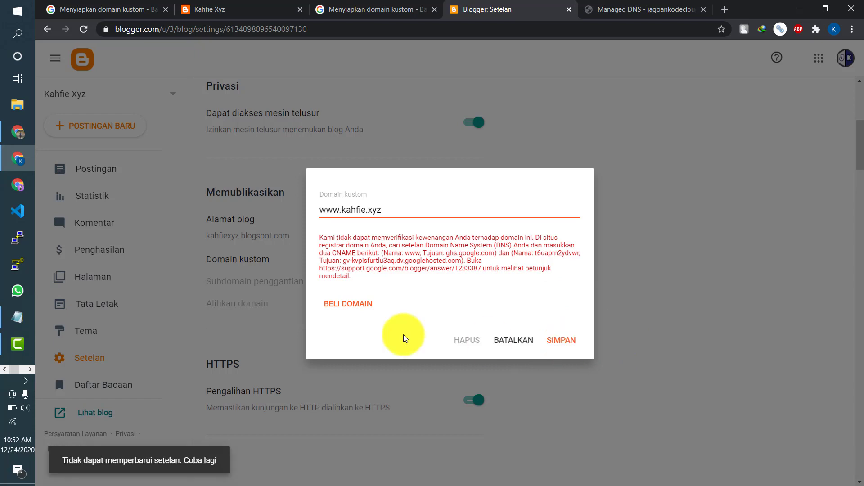
left_click(562, 345)
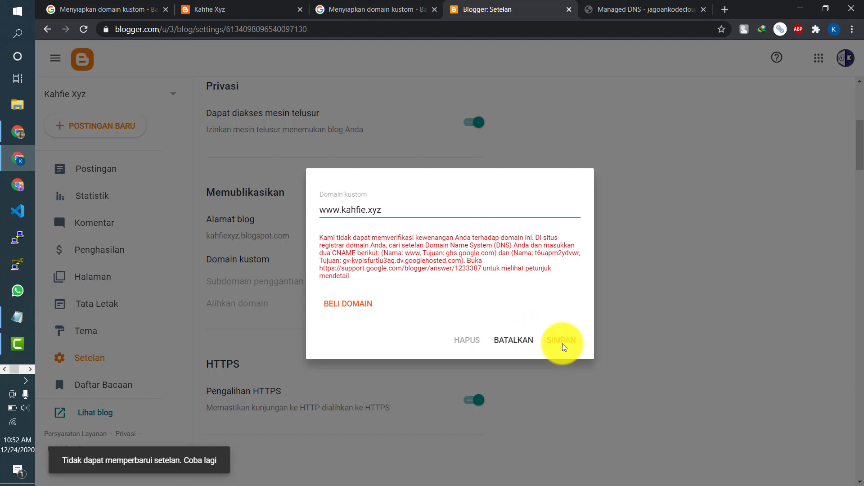
left_click(560, 343)
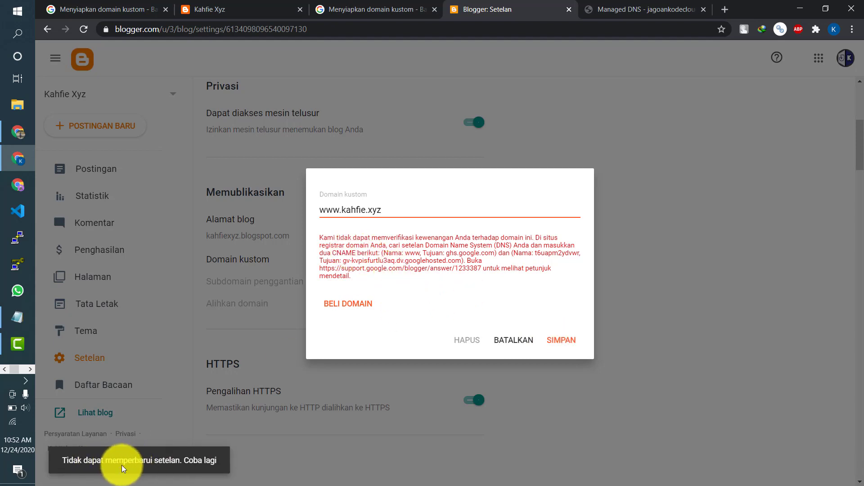
Step: Review the four Google IP addresses for A records in the Blogger help article and return to the kahfie.xyz DNS records
left_click(630, 3)
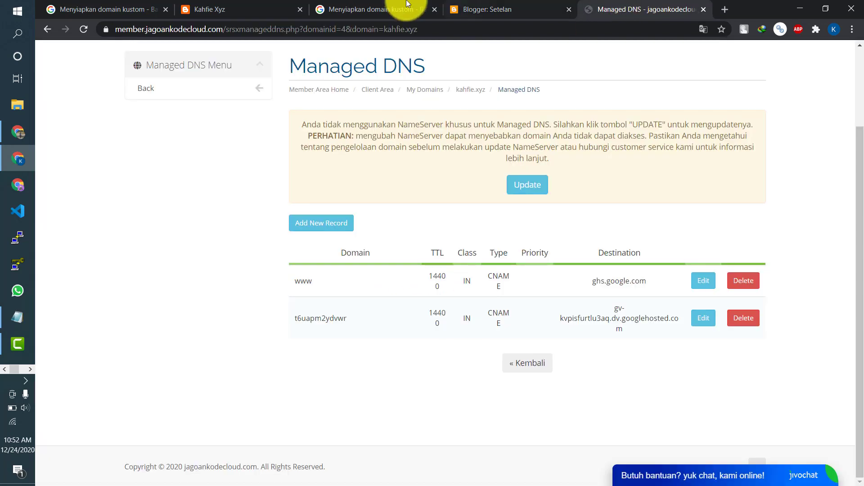
left_click(386, 9)
scroll(396, 235, "down", 9)
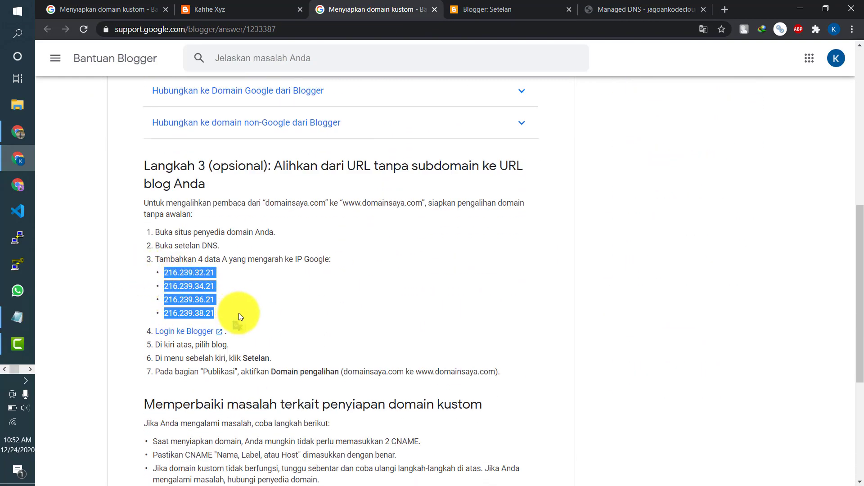
left_click(238, 312)
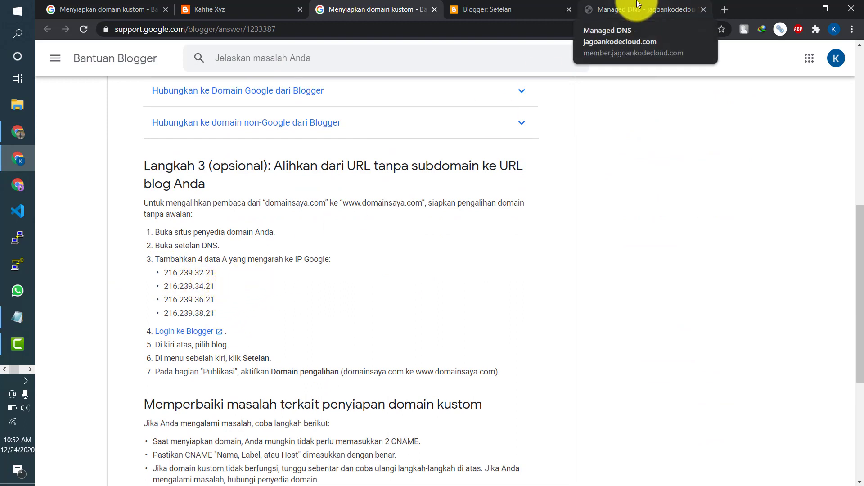
mouse_move(163, 269)
left_mouse_down()
mouse_move(225, 297)
mouse_move(237, 314)
mouse_move(163, 274)
left_mouse_up()
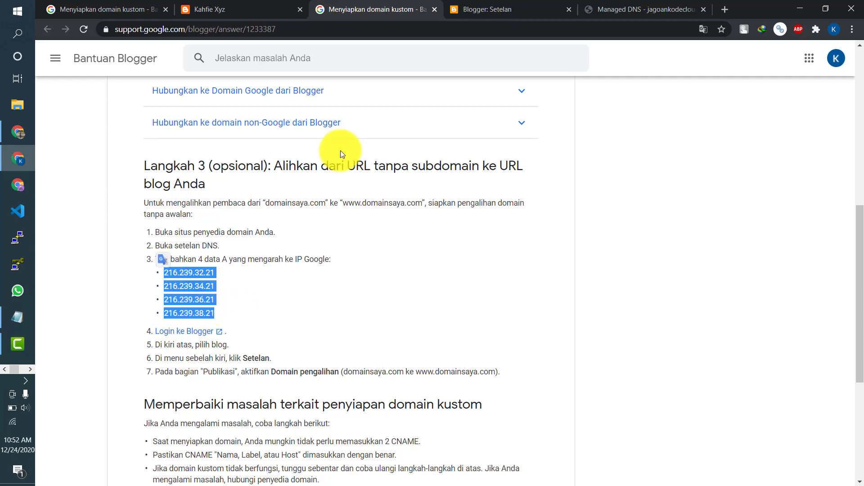
left_click(372, 259)
left_click(621, 9)
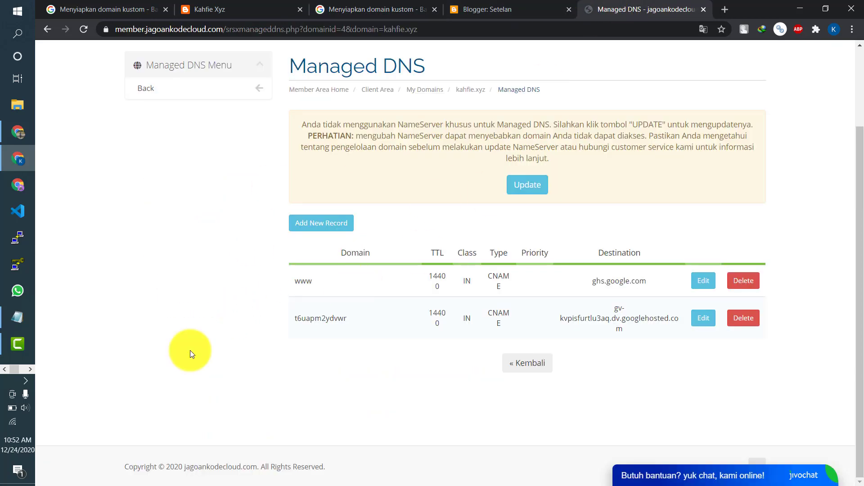
Step: Copy 216.239.32.21 from the record file in Notepad and start a new DNS record for kahfie.xyz
left_click(26, 306)
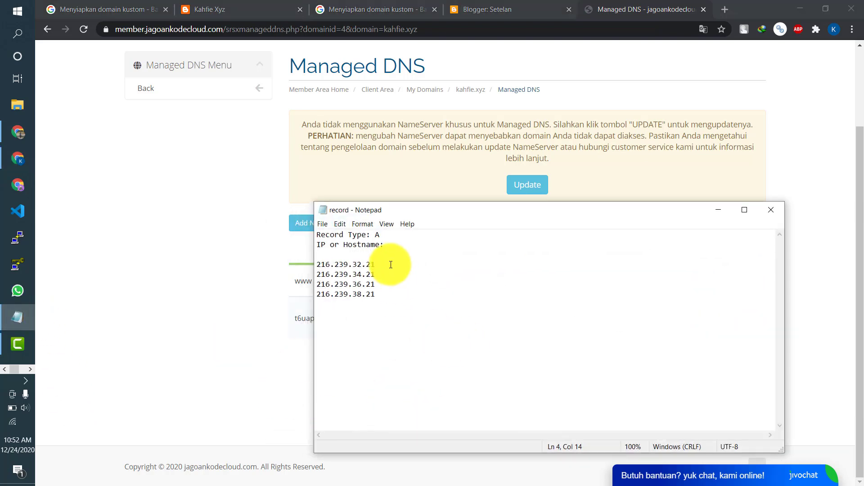
left_click_drag(388, 264, 310, 270)
key("ctrl+c")
left_click(242, 272)
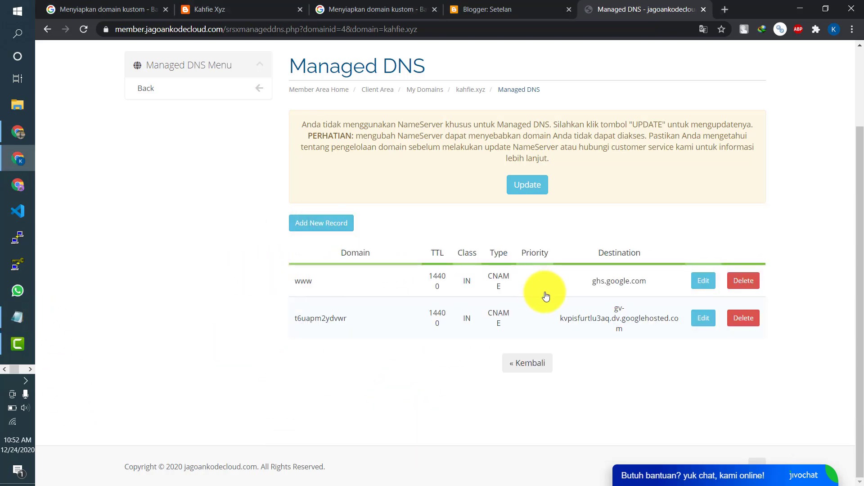
left_click(327, 227)
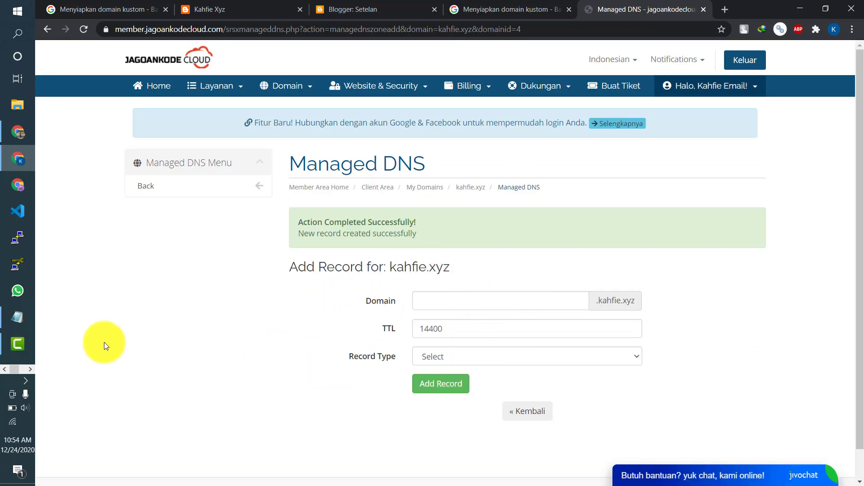
Step: Add an A record for kahfie.xyz with IP 216.239.32.21, leaving the domain field empty
left_click(513, 363)
left_click(514, 382)
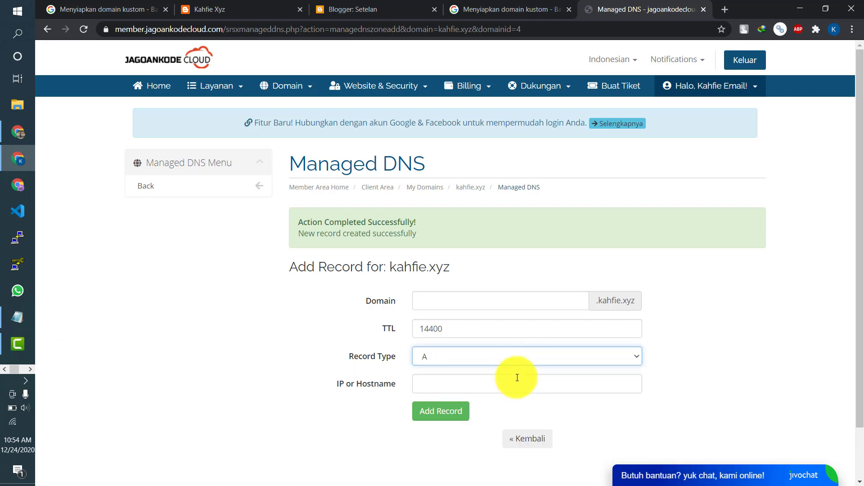
left_click(18, 318)
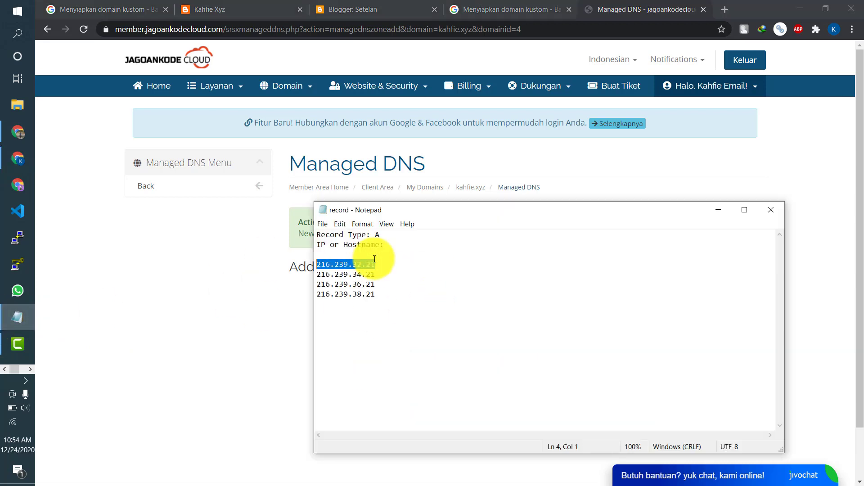
left_click(269, 336)
left_click(435, 379)
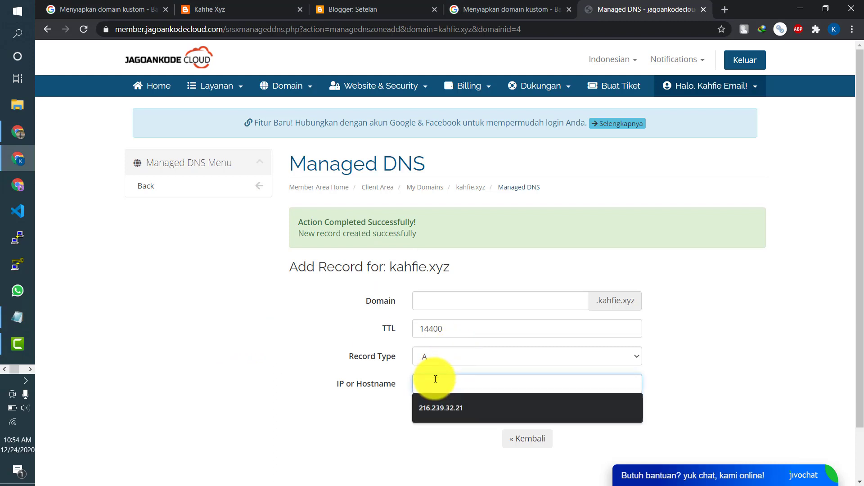
key("ctrl+v")
left_click(447, 293)
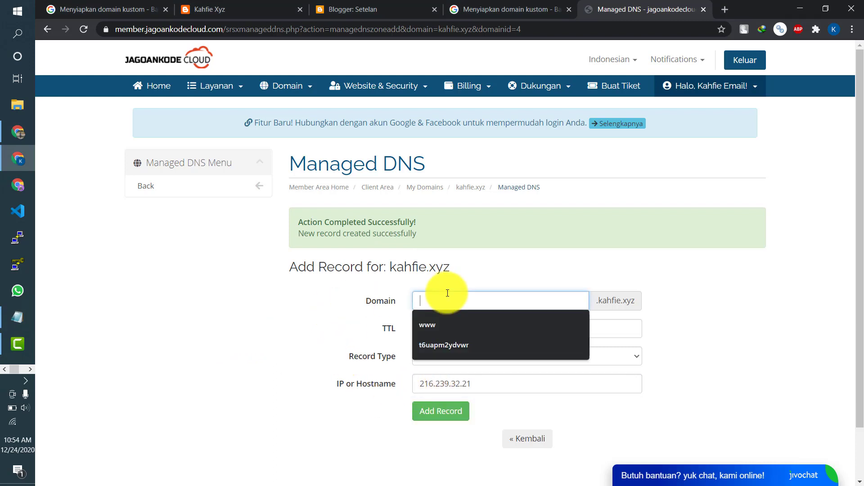
left_click(601, 298)
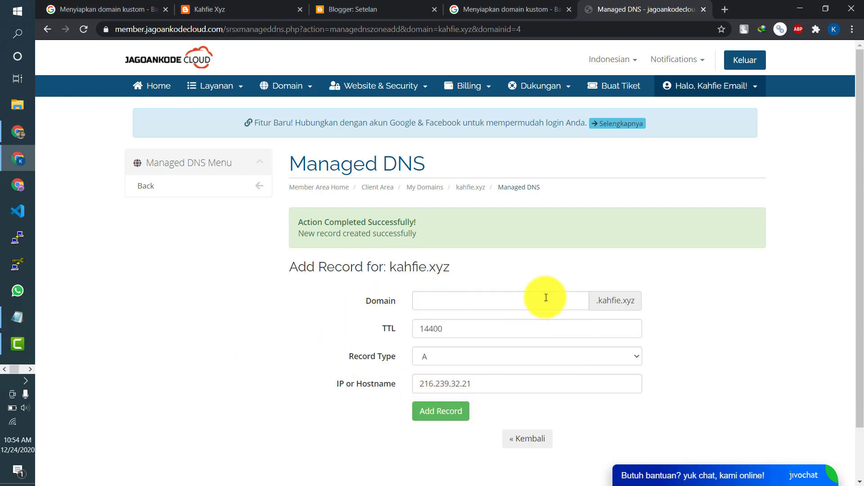
left_click(436, 419)
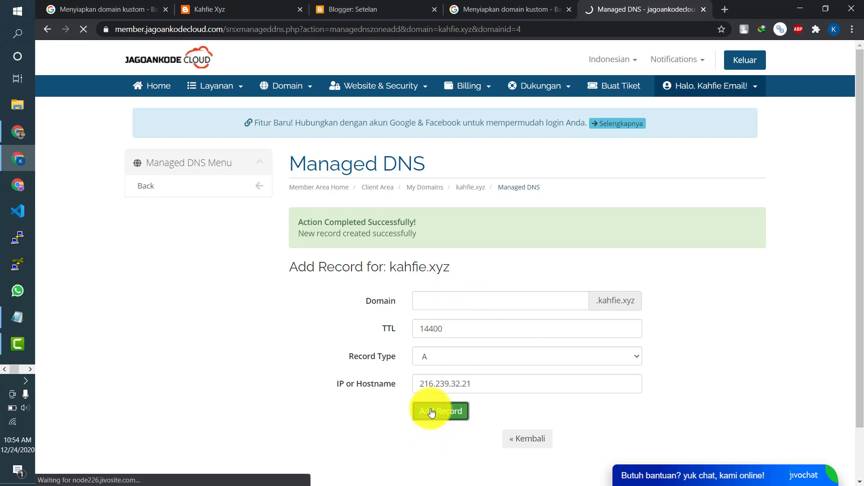
Step: Copy 216.239.34.21 from the Notepad list and add it as another A record with an empty domain field
left_click(20, 323)
left_click_drag(401, 274, 317, 275)
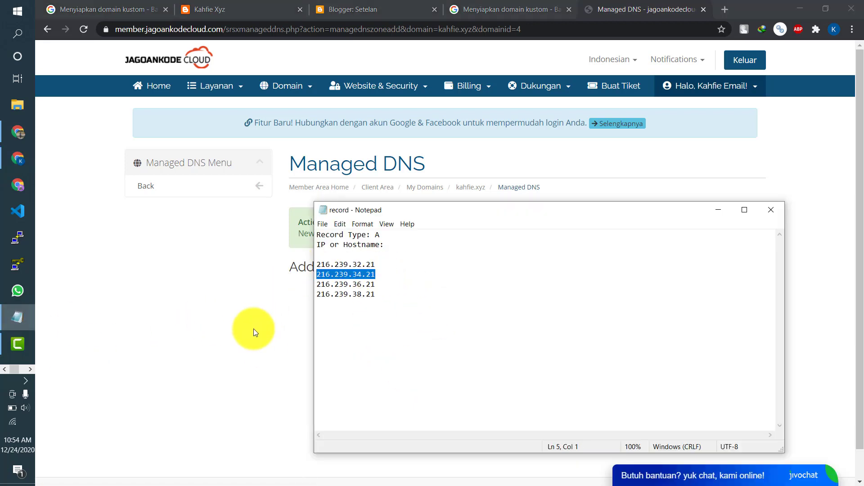
left_click(253, 329)
left_click(506, 358)
left_click(505, 385)
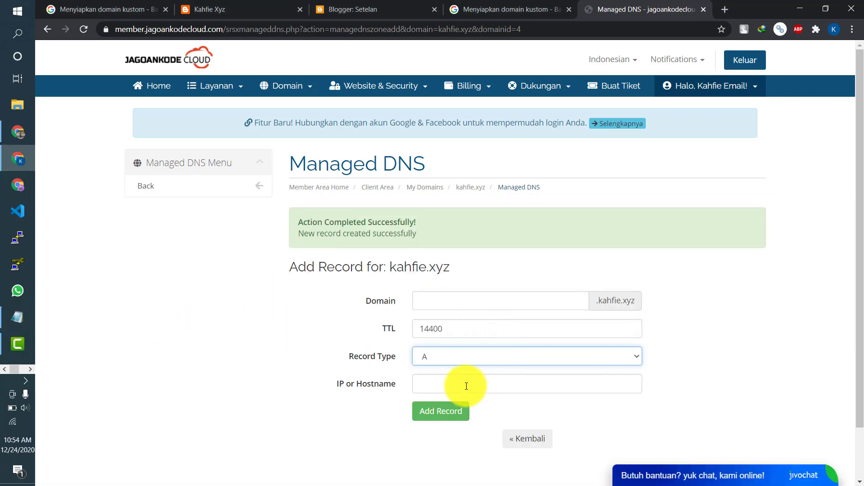
left_click(466, 386)
left_click(457, 405)
left_click(436, 411)
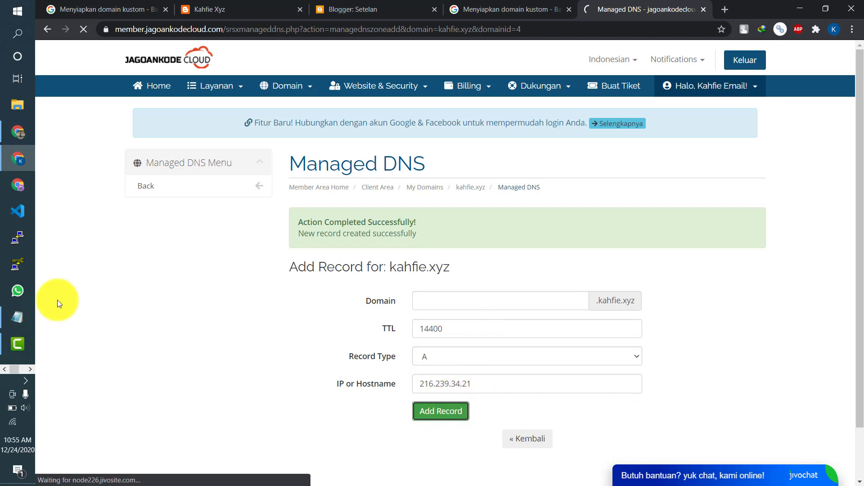
Step: Add a third A record with an empty domain field, using 216.239.36.21 copied from the Notepad list
left_click(17, 317)
left_click_drag(380, 285, 313, 285)
key("ctrl+c")
left_click(268, 322)
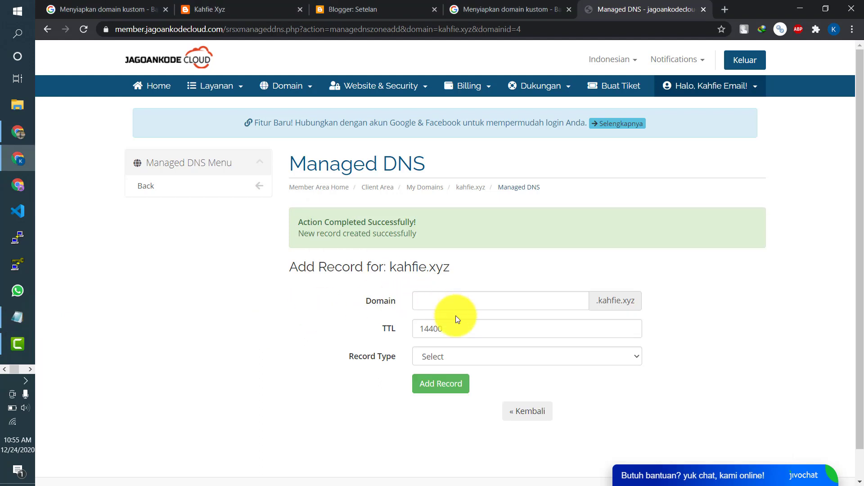
left_click(466, 354)
left_click(458, 382)
left_click(444, 383)
key("ctrl+v")
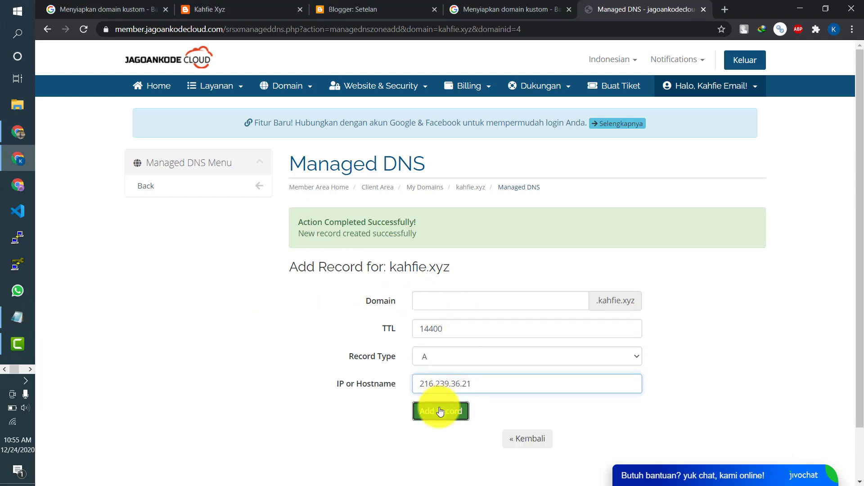
left_click(441, 411)
Step: Add the fourth A record with an empty domain field, using 216.239.38.21 copied from the Notepad list
left_click(18, 326)
left_click_drag(373, 303, 299, 299)
key("ctrl+c")
left_click(293, 313)
left_click(521, 357)
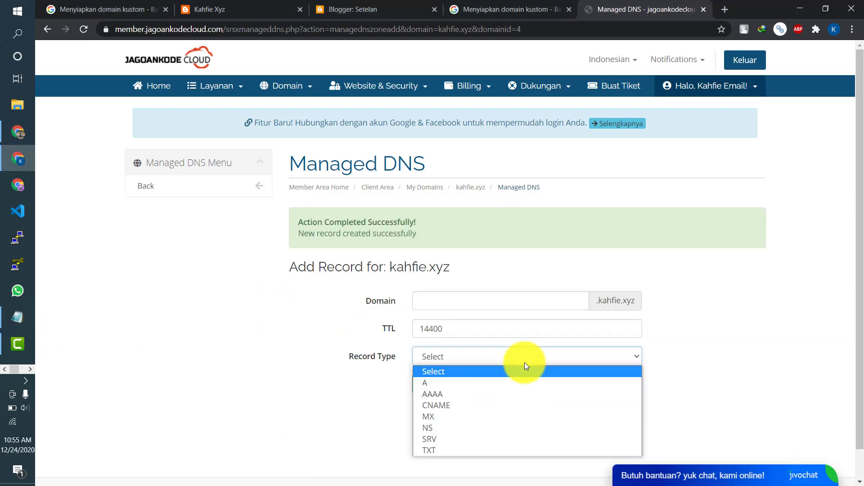
left_click(502, 384)
left_click(478, 382)
key("ctrl+v")
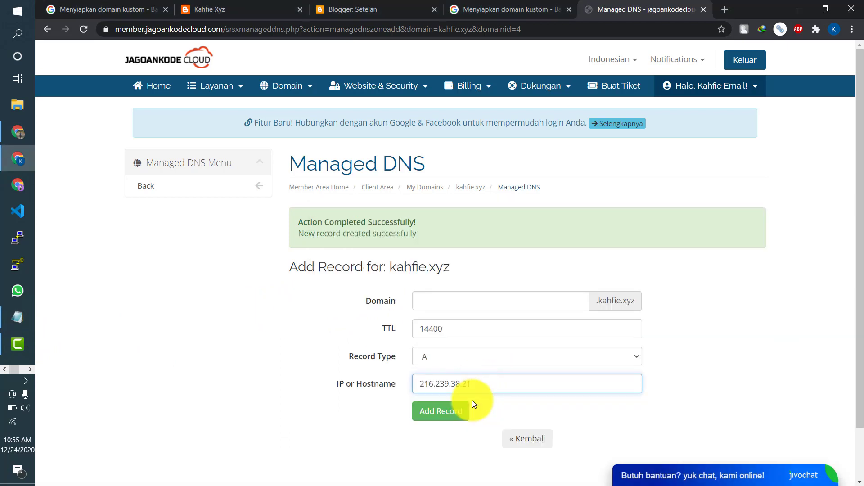
left_click(448, 418)
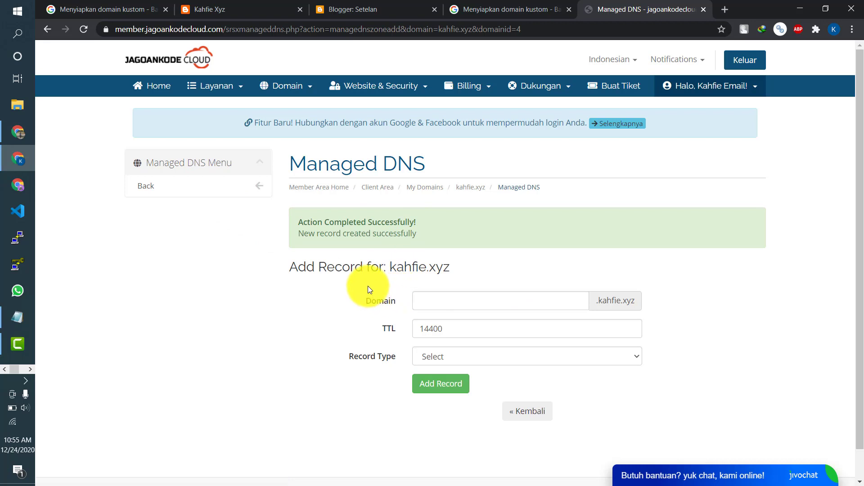
Step: Reopen DNS management for kahfie.xyz and check the listed CNAME and A records
left_click(197, 182)
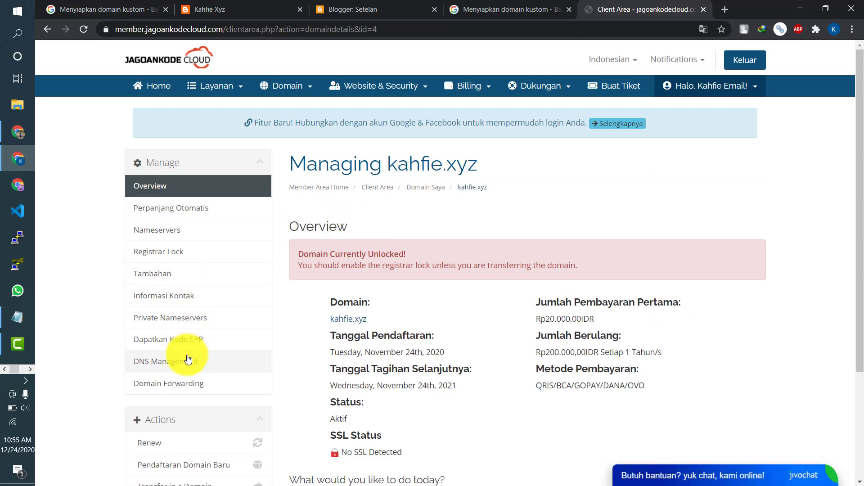
left_click(184, 362)
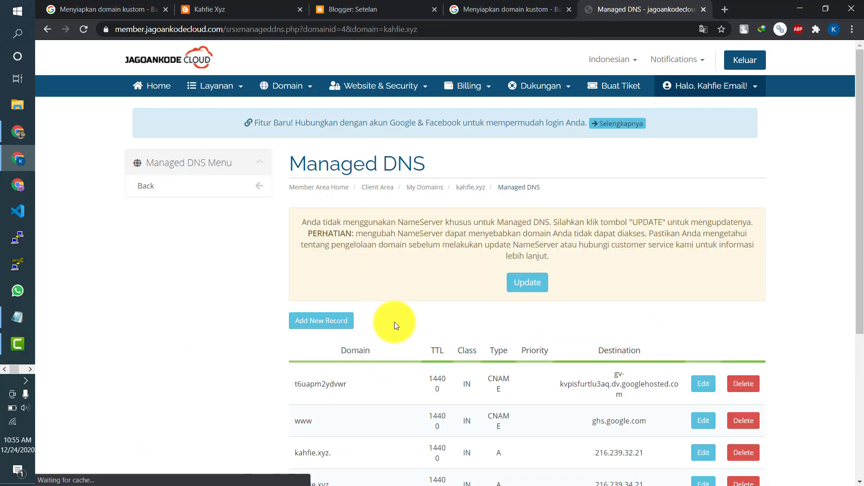
scroll(394, 322, "down", 3)
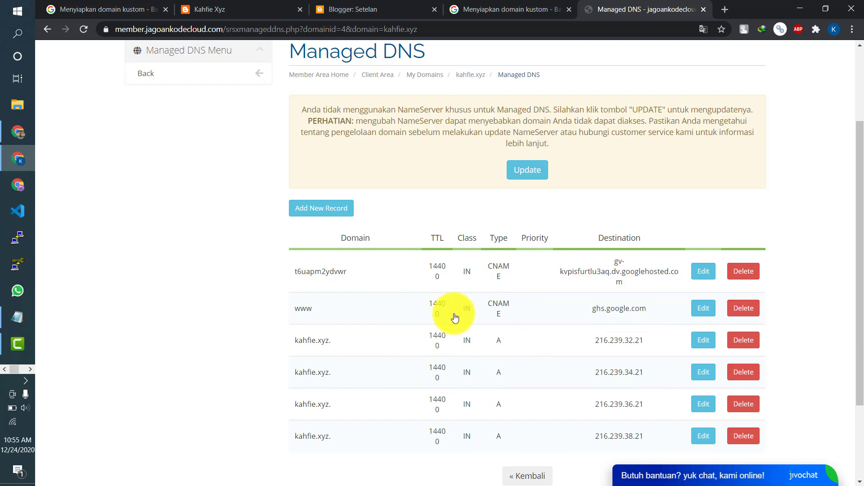
scroll(456, 314, "down", 2)
scroll(468, 321, "up", 4)
scroll(531, 361, "down", 4)
scroll(531, 363, "up", 4)
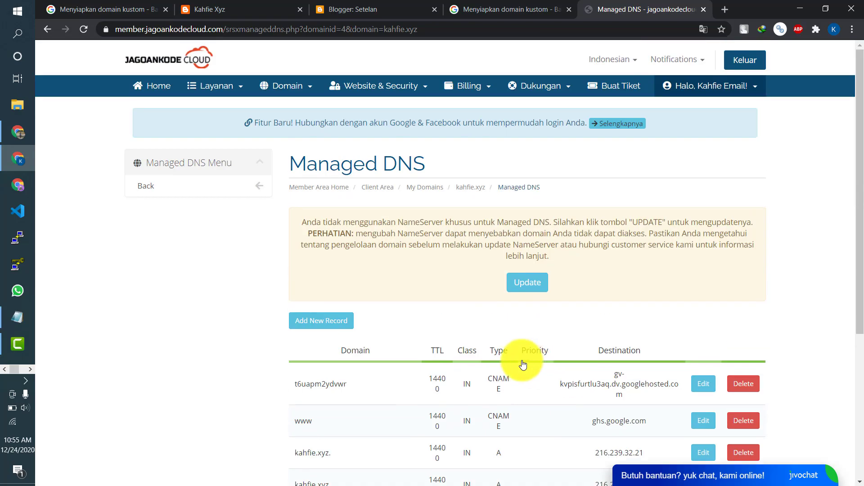
scroll(463, 387, "down", 3)
scroll(390, 319, "up", 3)
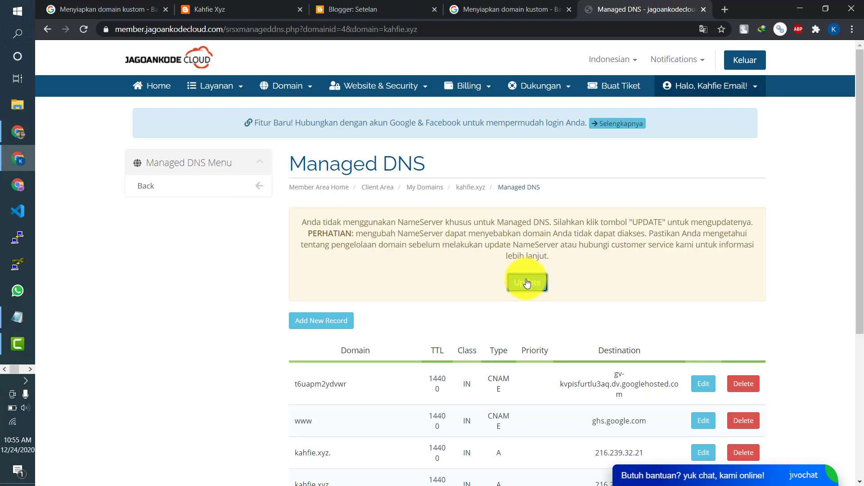
Step: Update the domain's nameservers to the ones for Managed DNS and look over the record list
left_click(527, 283)
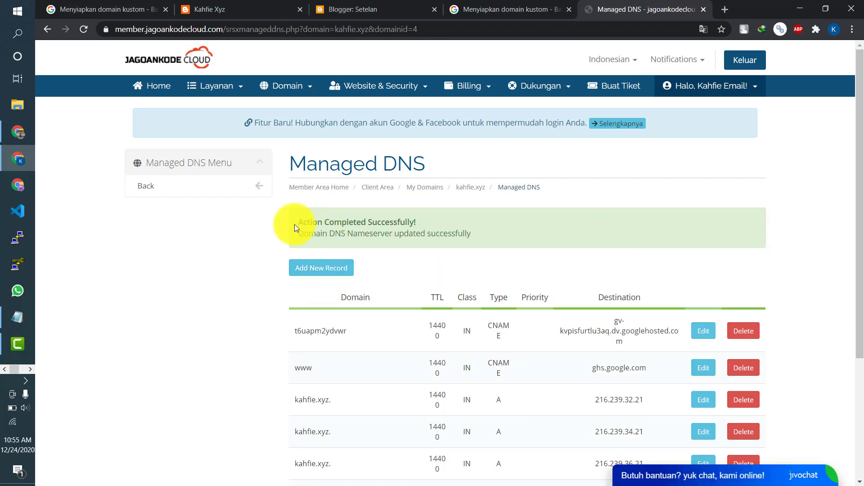
left_click_drag(294, 224, 450, 228)
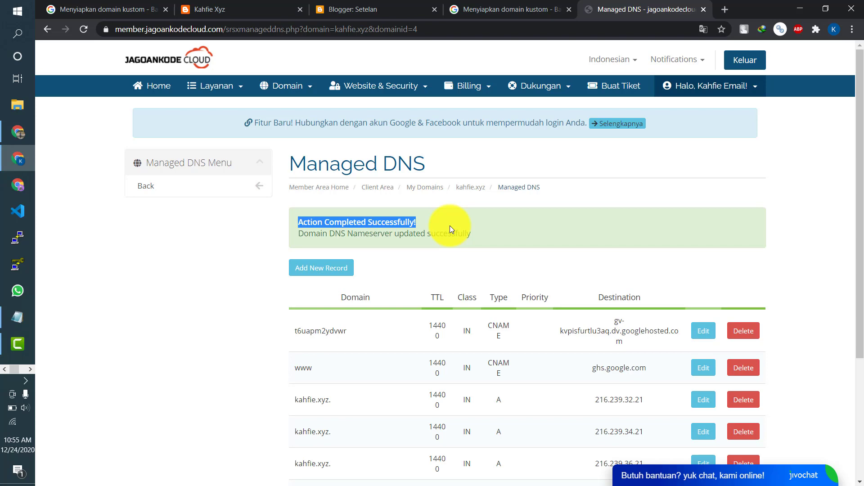
left_click(450, 226)
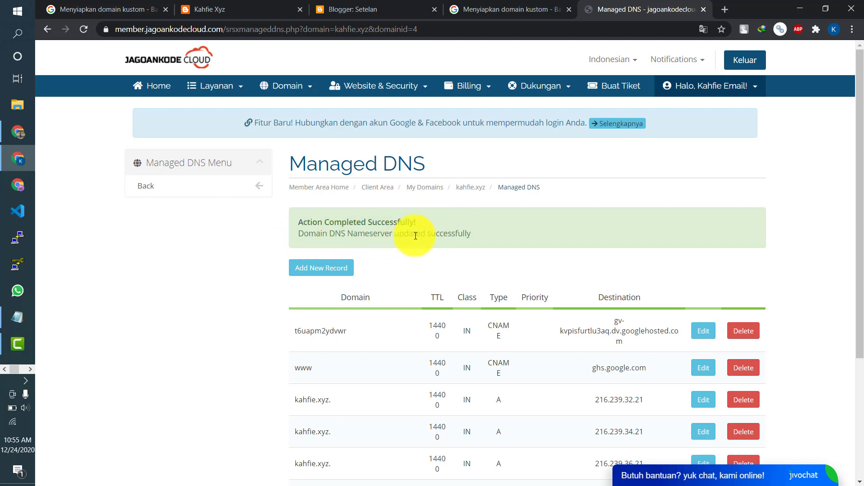
scroll(602, 267, "down", 2)
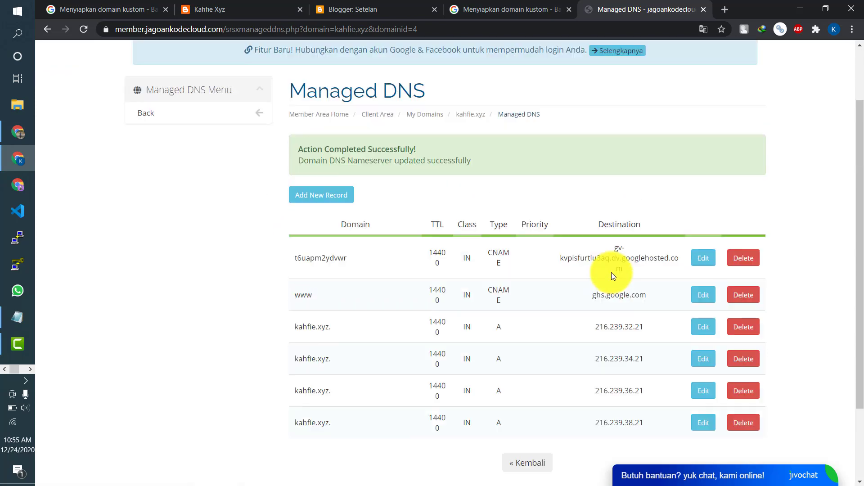
scroll(611, 272, "up", 2)
scroll(539, 241, "down", 2)
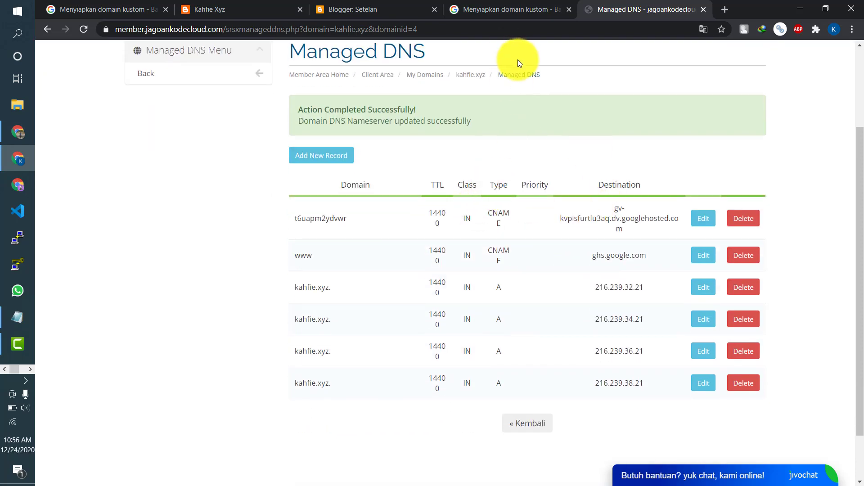
left_click_drag(416, 4, 536, 11)
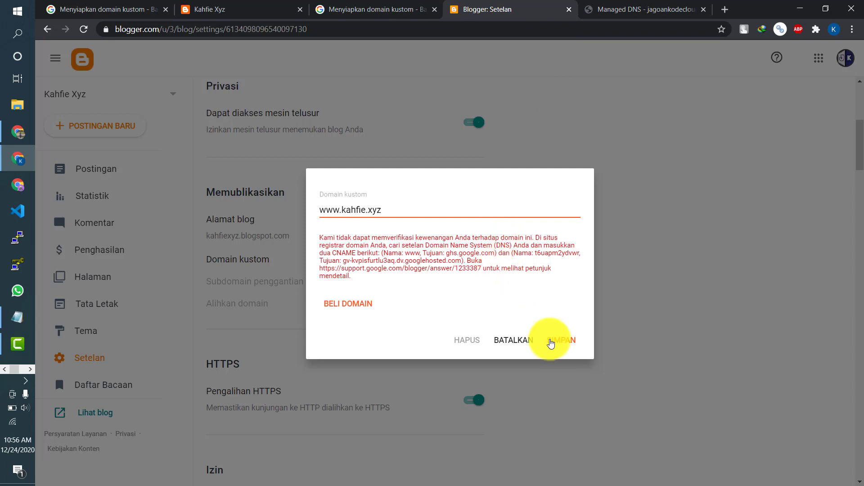
left_click(551, 343)
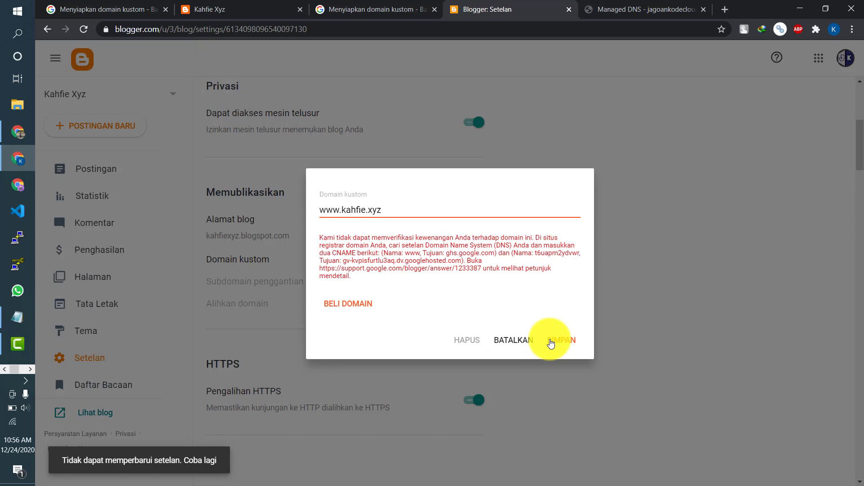
left_click(550, 344)
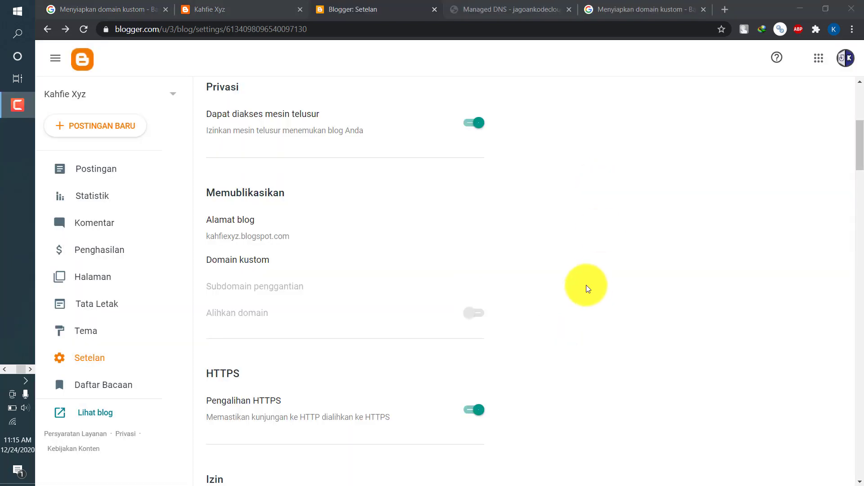
Step: Review the CNAME and A records listed for kahfie.xyz on the JagoanKode Cloud Managed DNS page
left_click(4, 370)
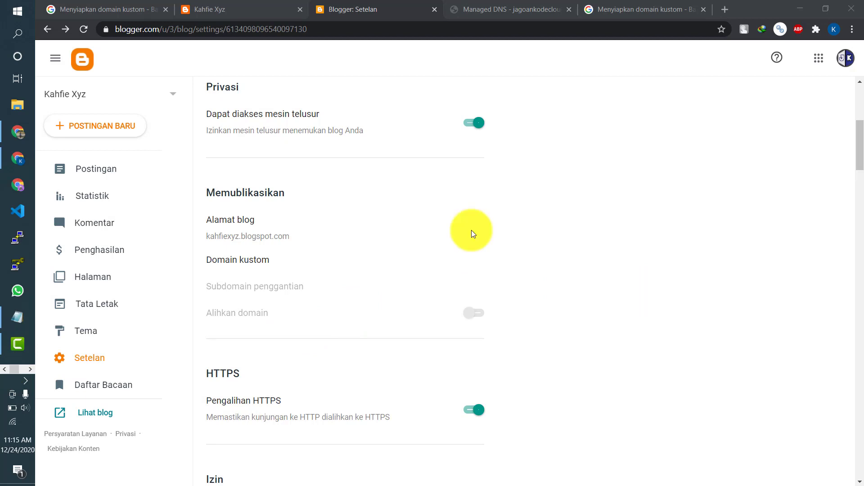
left_click(520, 9)
scroll(441, 207, "down", 1)
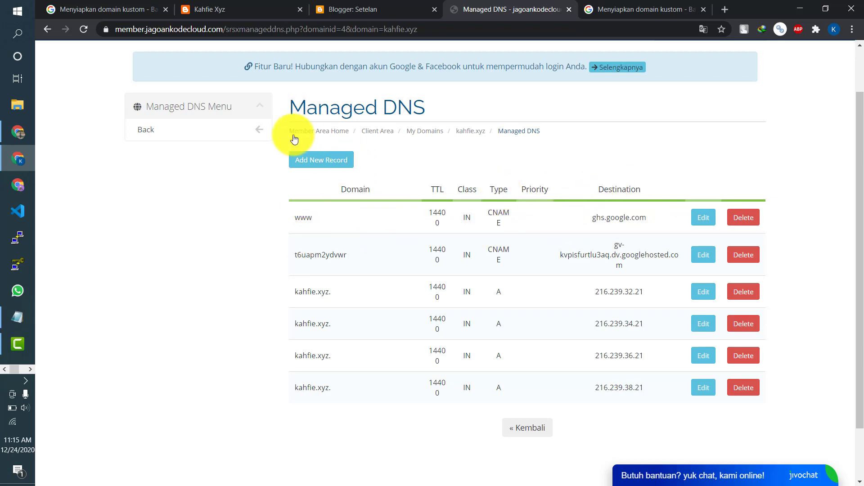
left_click(371, 10)
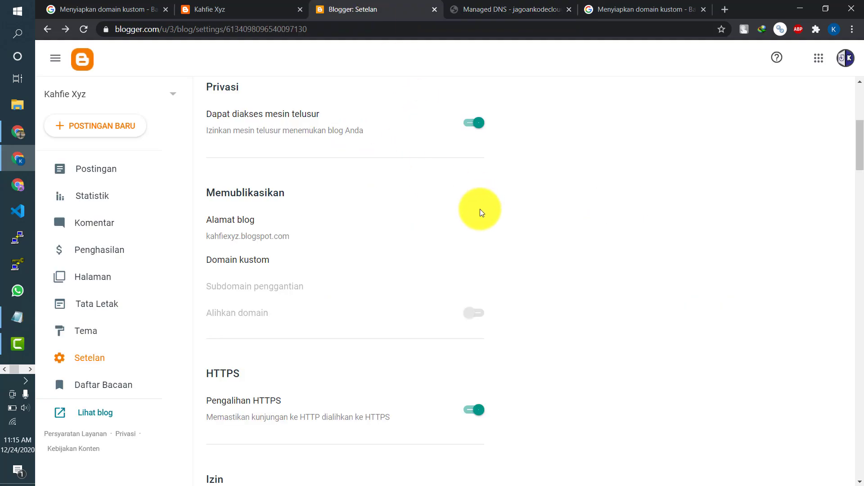
left_click(477, 8)
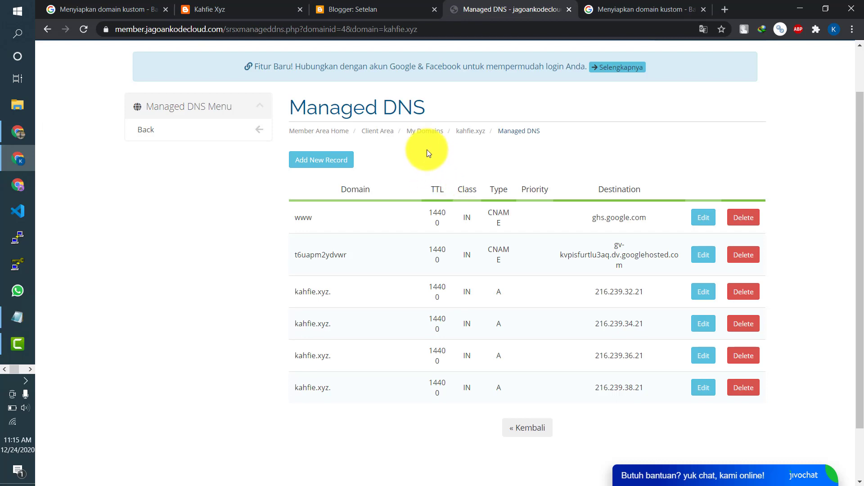
scroll(595, 169, "up", 1)
scroll(595, 169, "down", 3)
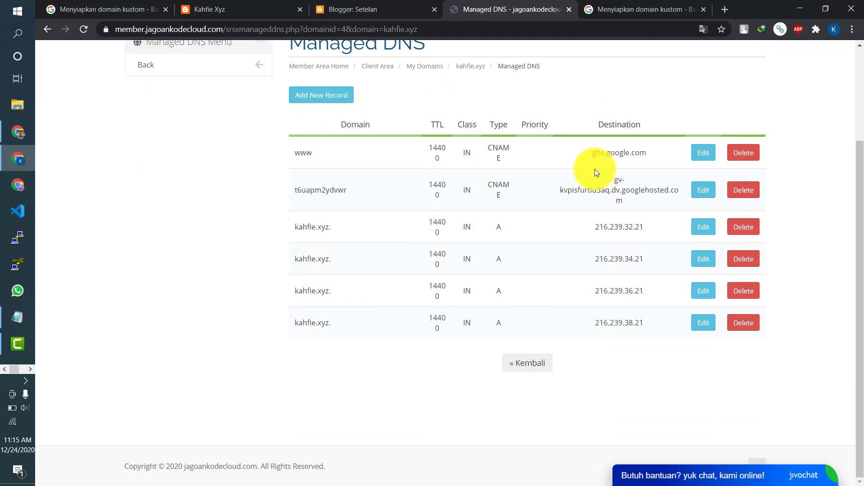
scroll(595, 169, "up", 3)
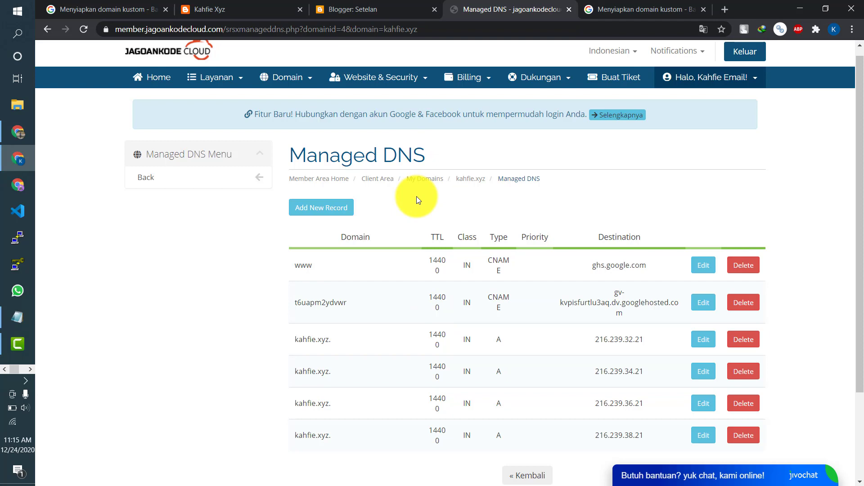
scroll(540, 220, "down", 3)
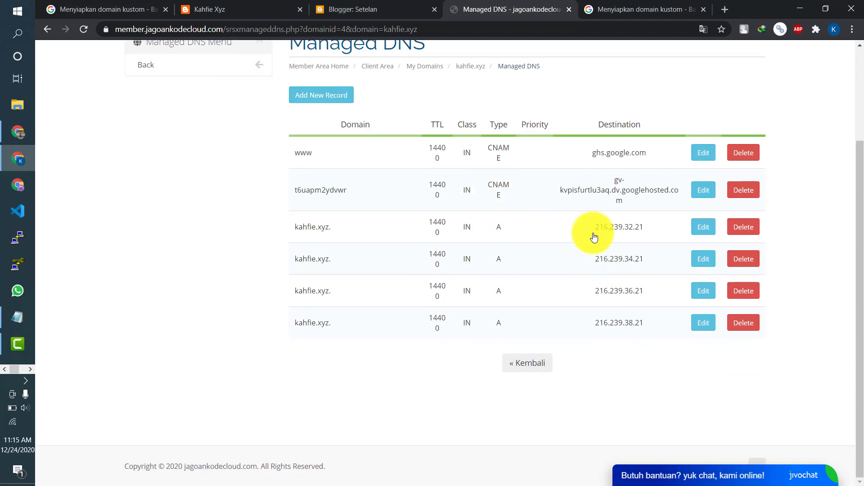
scroll(563, 270, "up", 4)
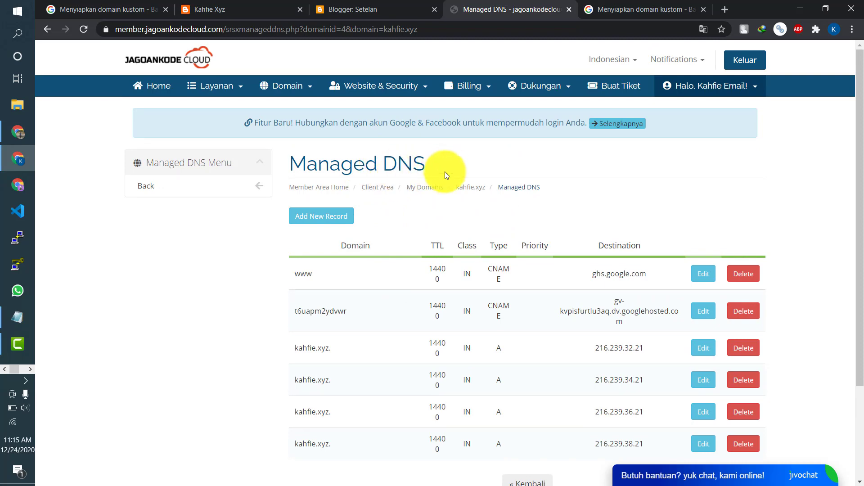
left_click(365, 9)
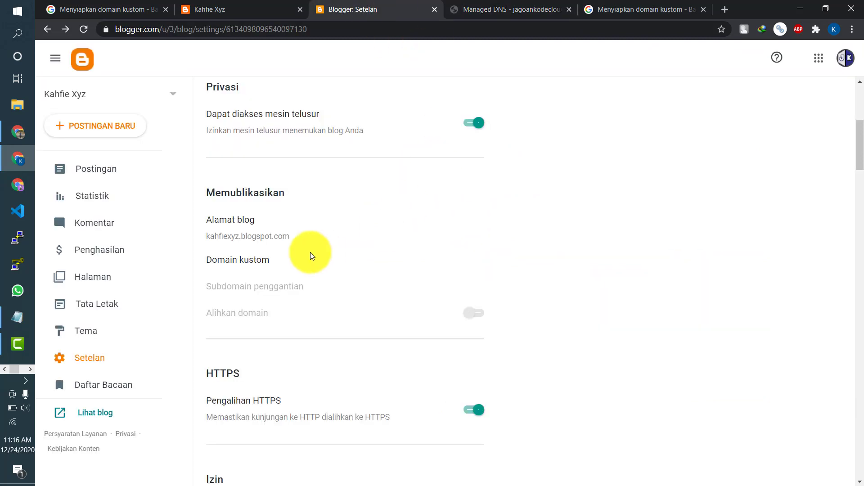
left_click(243, 261)
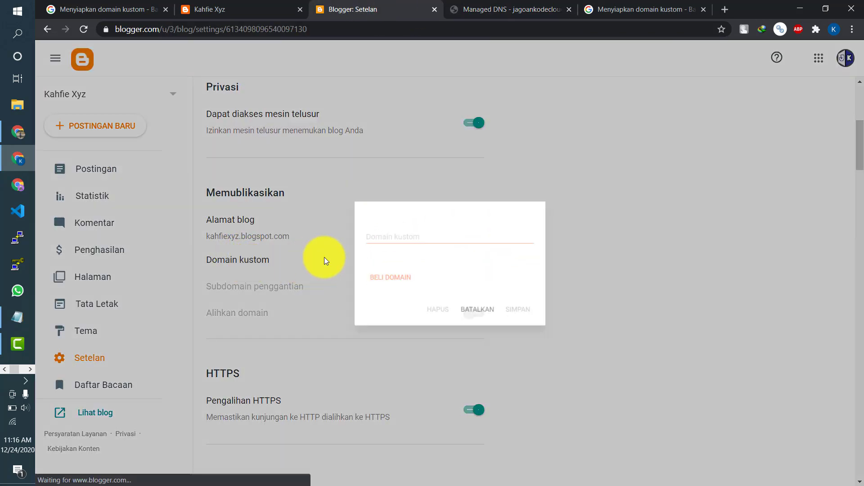
left_click(396, 231)
type("e")
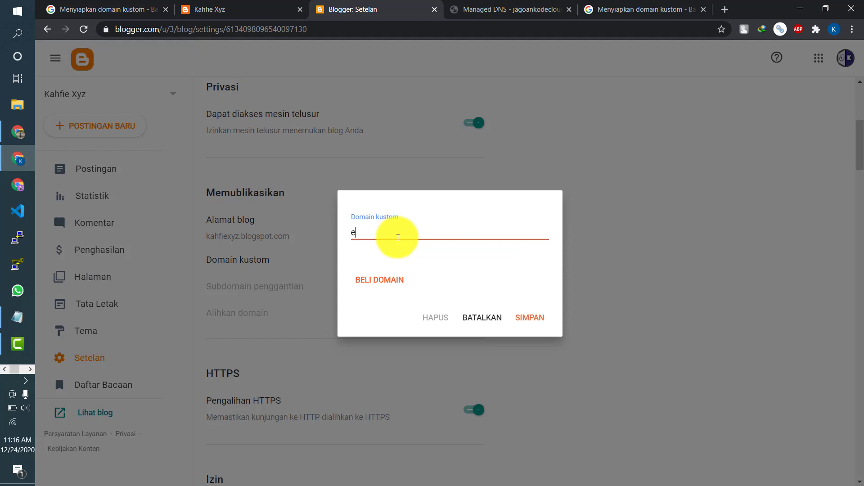
type("e")
key("BackSpace")
key("BackSpace")
type("www.kahfie.xyz")
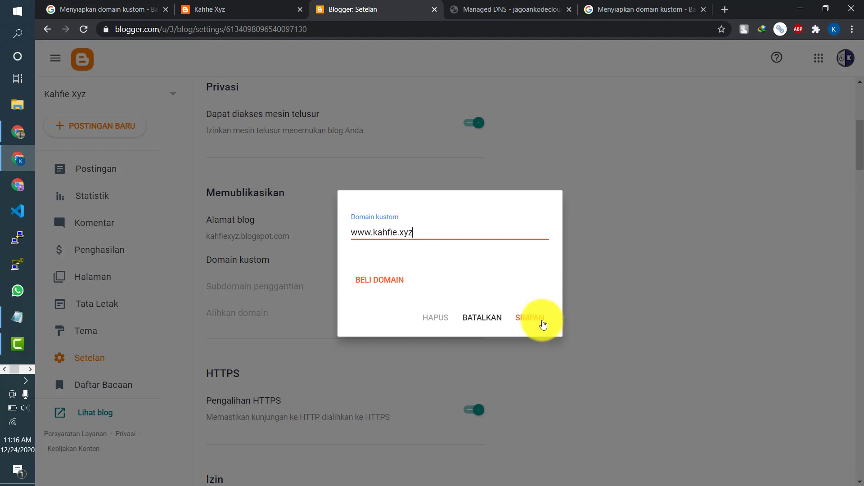
left_click(543, 323)
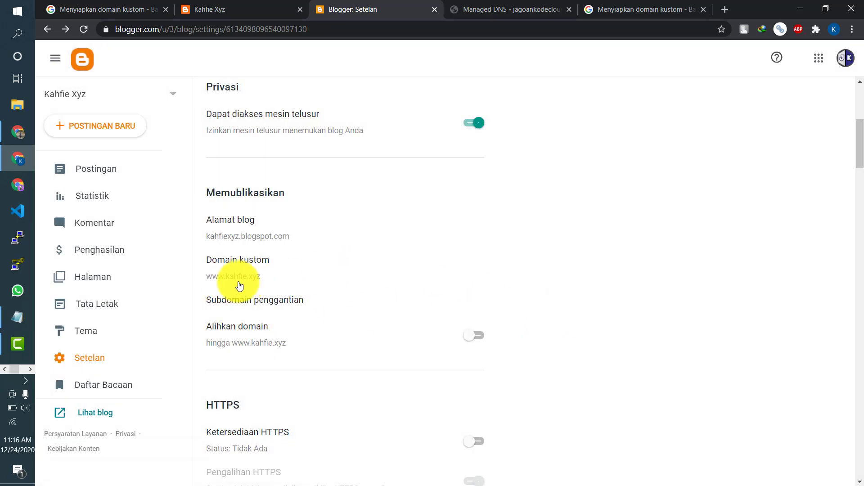
Step: Compare the kahfie.xyz DNS records with the custom domain in Blogger's publishing settings
left_click(491, 5)
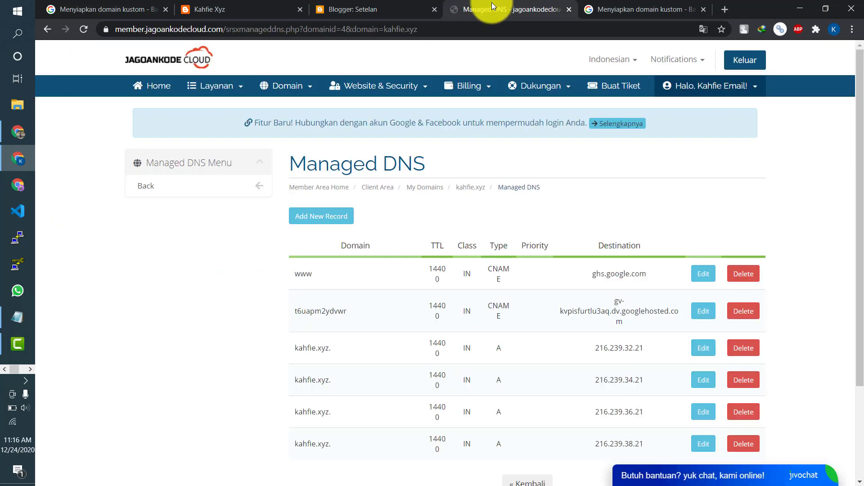
left_click(417, 9)
left_click(493, 9)
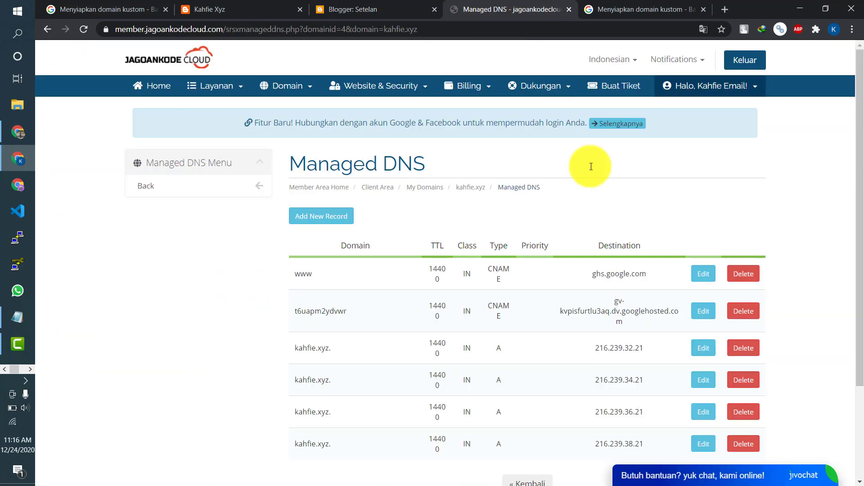
scroll(607, 265, "down", 1)
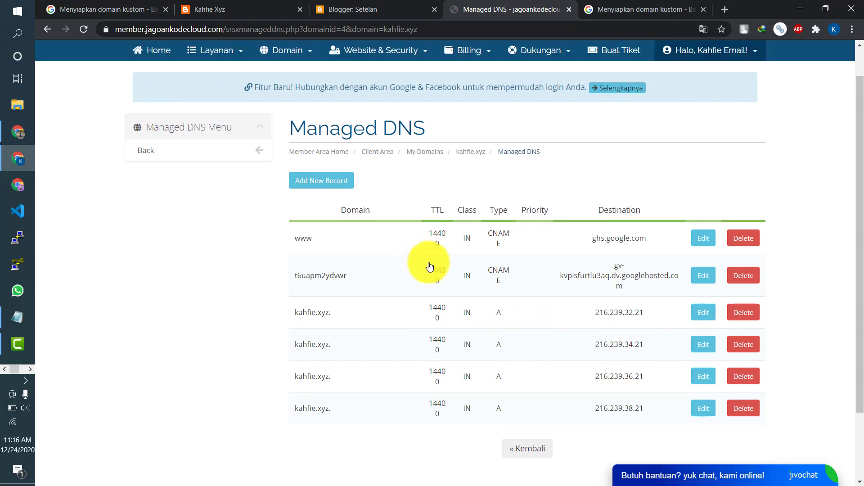
scroll(432, 264, "up", 1)
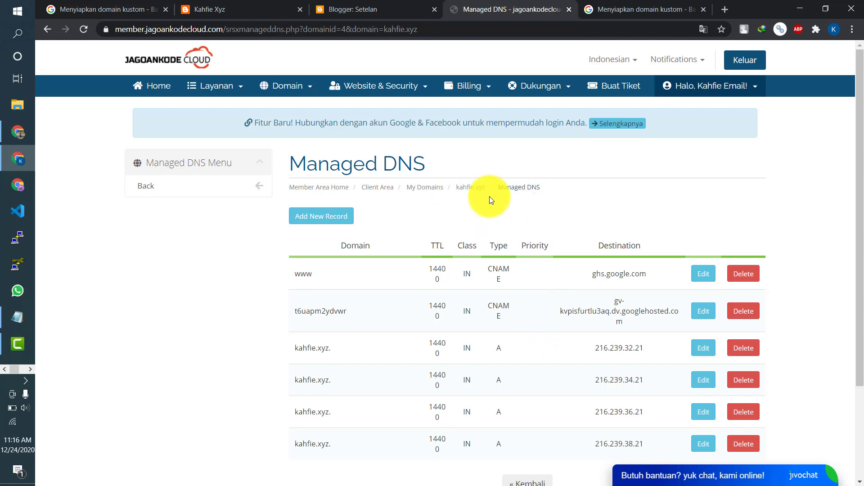
left_click(384, 9)
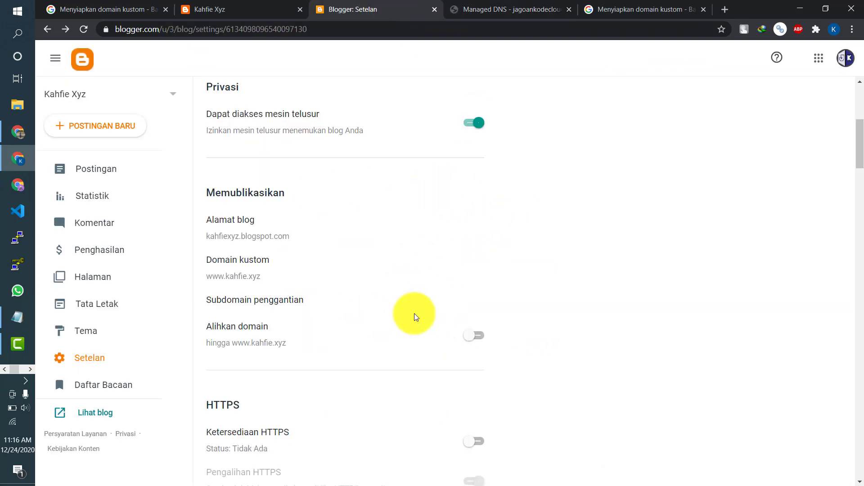
left_click(472, 7)
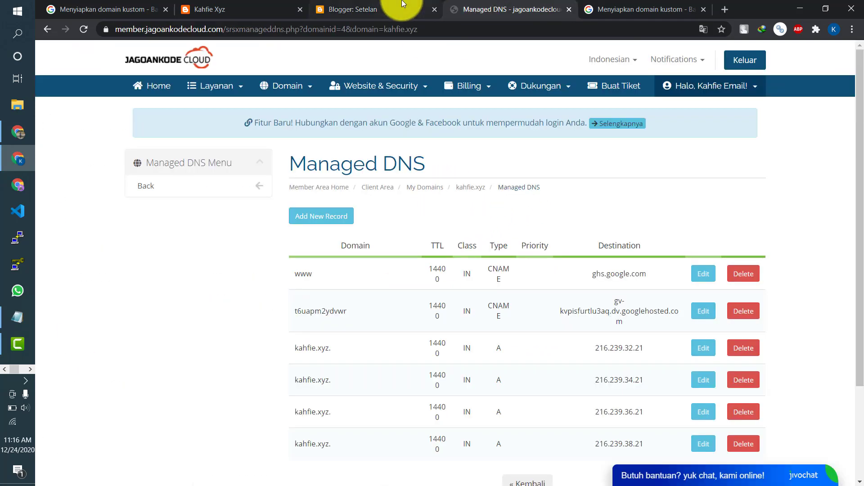
left_click(400, 7)
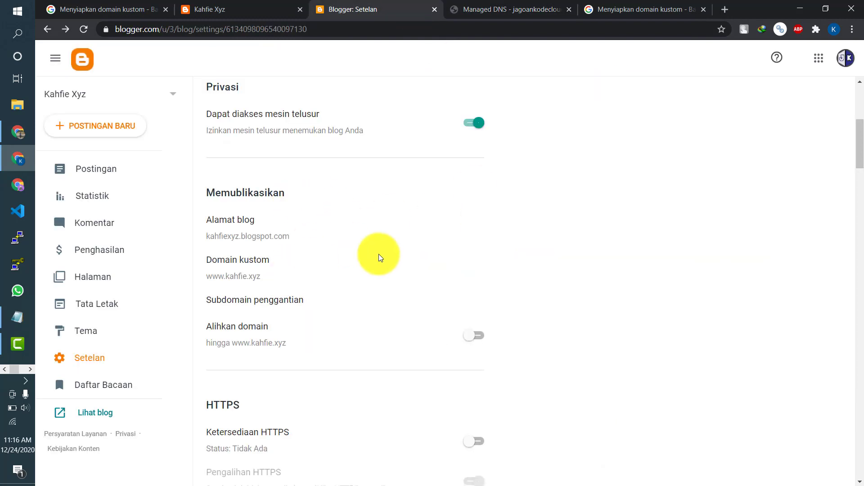
left_click(520, 6)
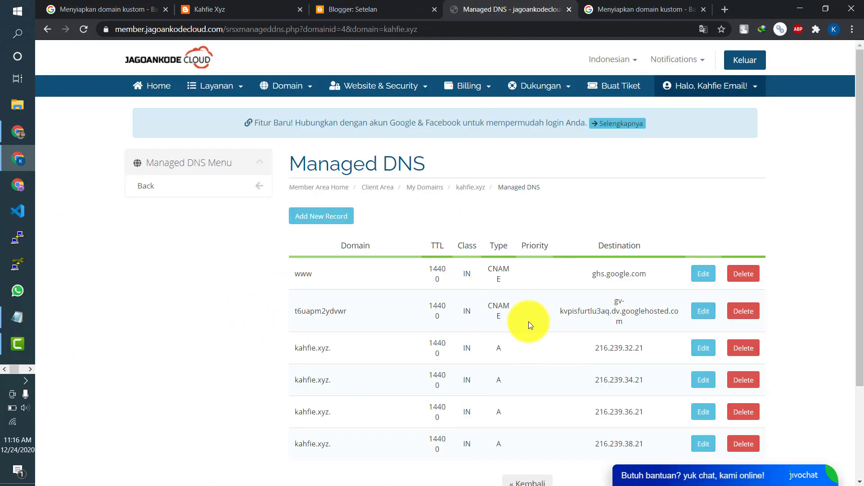
left_click(391, 9)
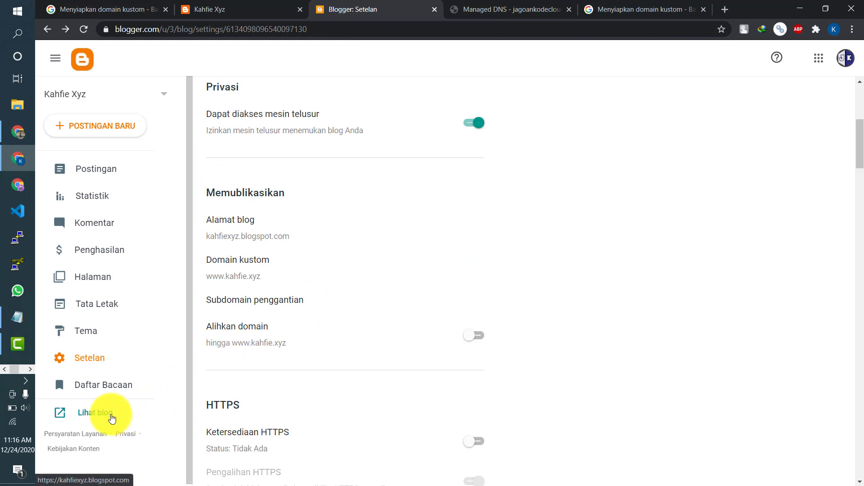
Step: View the live blog from Blogger and check the full address it loads under
left_click(112, 419)
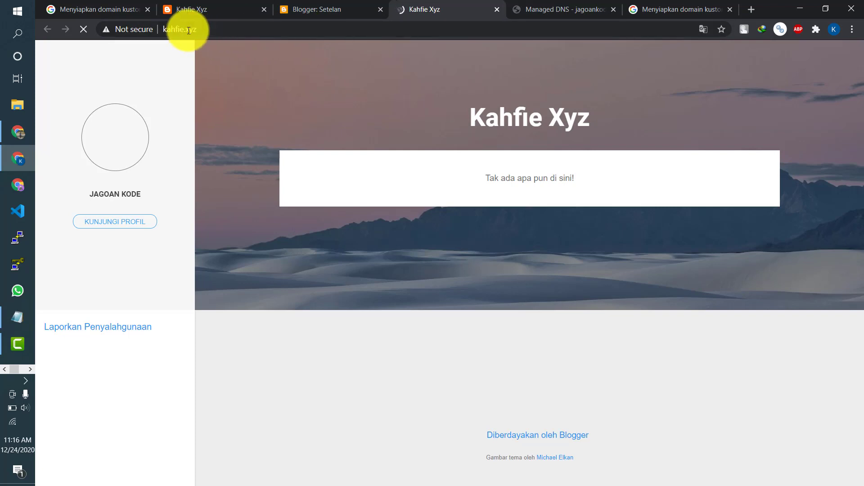
left_click(189, 30)
left_click(208, 30)
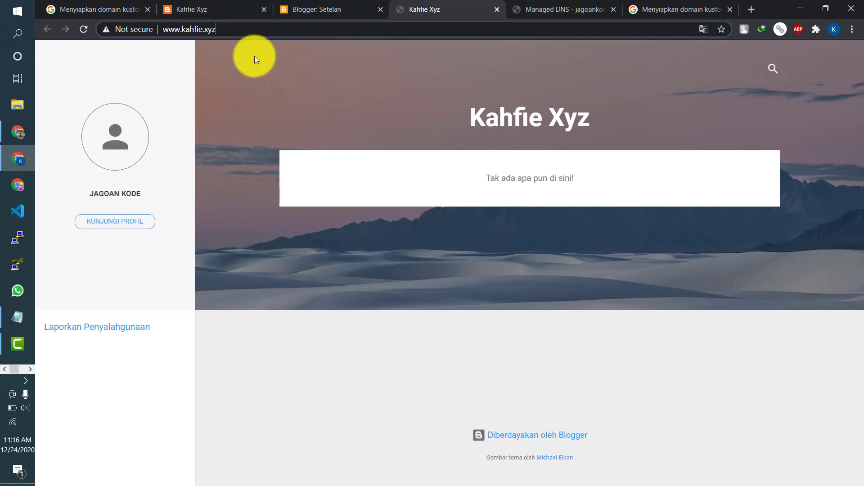
left_click(245, 77)
left_click(333, 6)
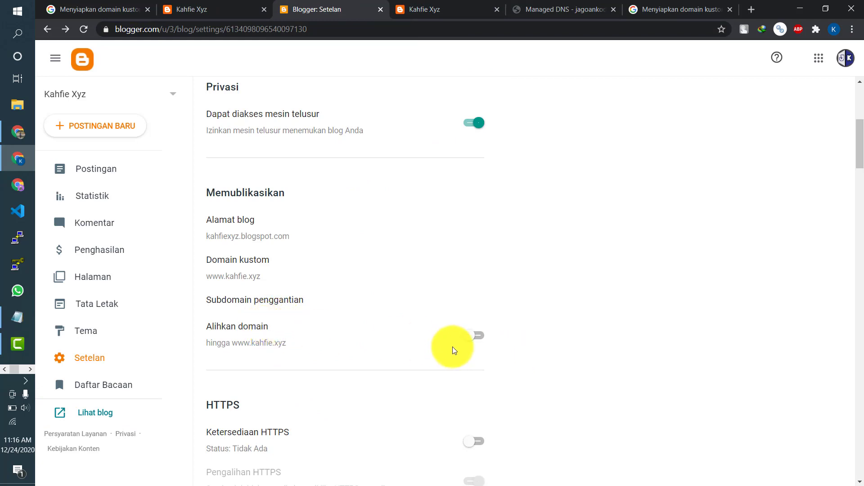
left_click(479, 337)
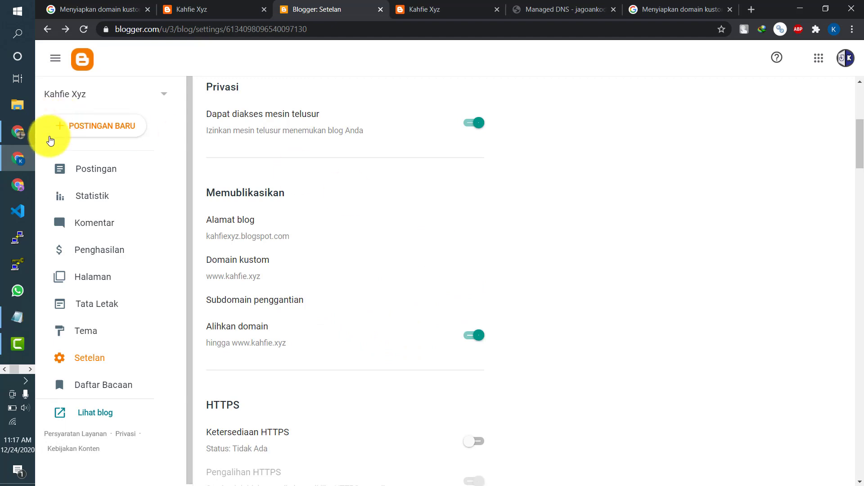
left_click(90, 169)
left_click(154, 357)
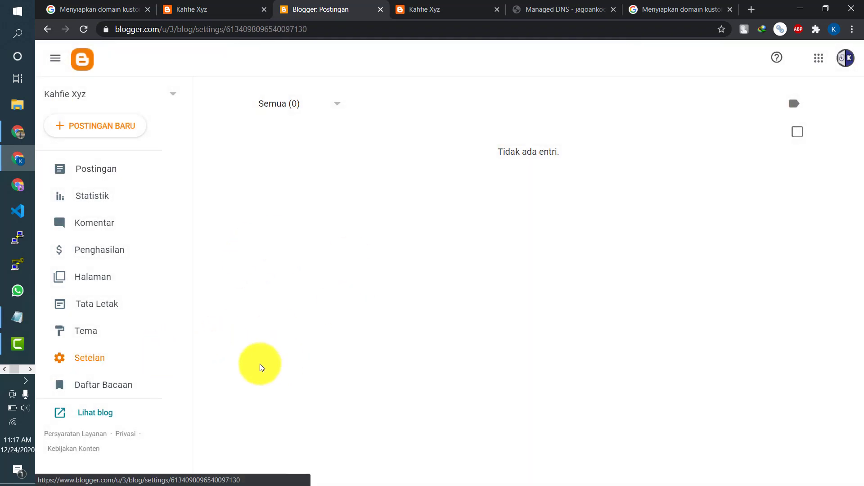
scroll(406, 196, "down", 5)
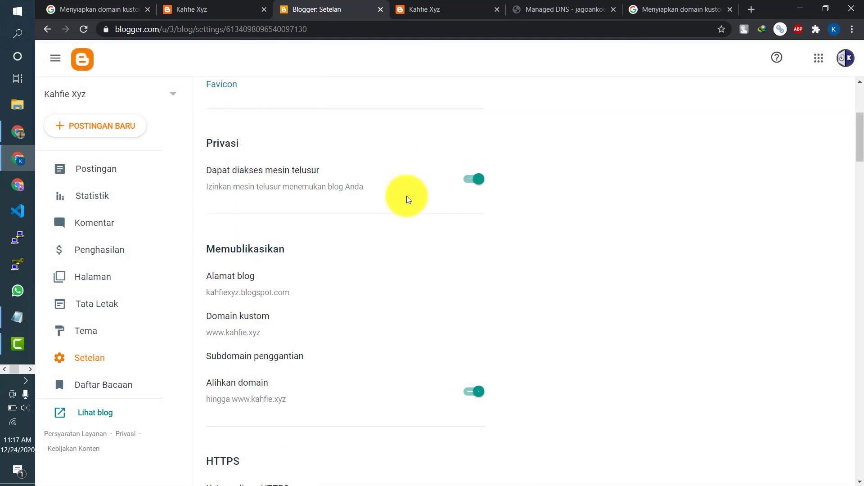
scroll(407, 197, "down", 3)
scroll(282, 217, "up", 1)
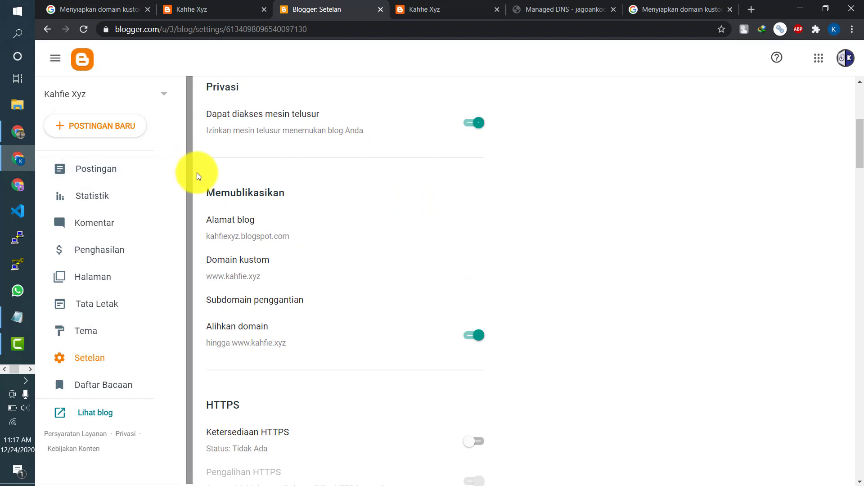
left_click_drag(644, 2, 415, 3)
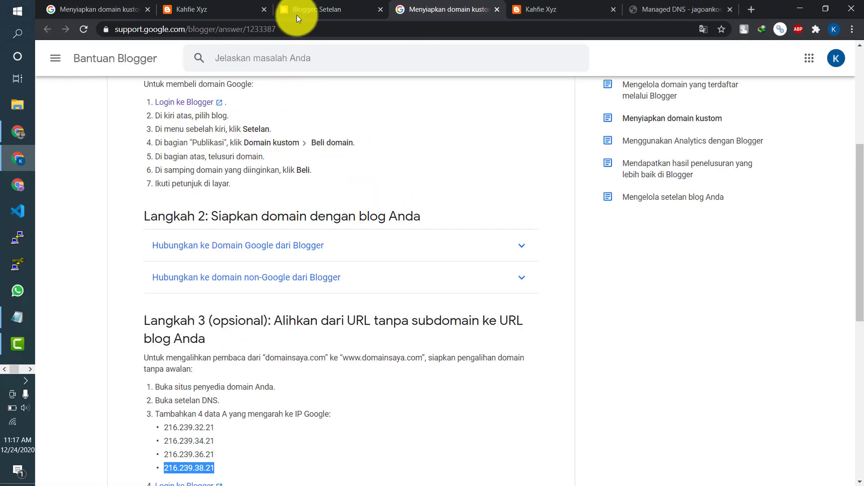
left_click(298, 15)
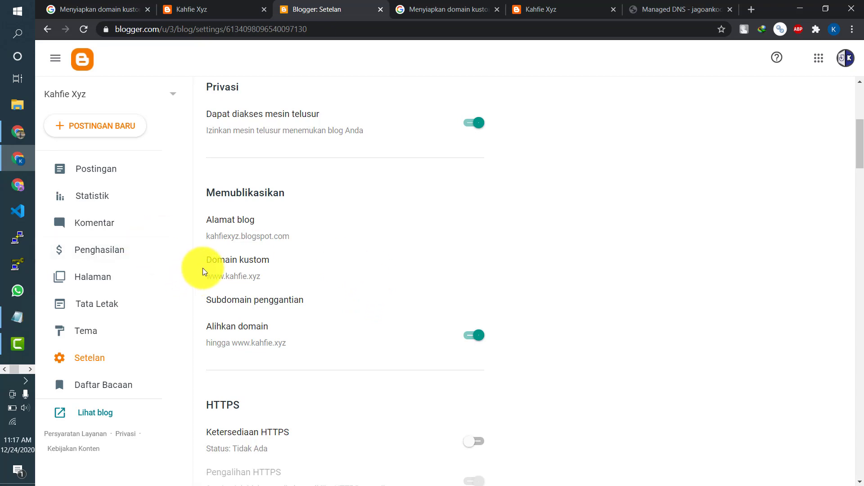
Step: Turn on HTTPS availability for the blog's custom domain in the Blogger settings
scroll(382, 382, "up", 5)
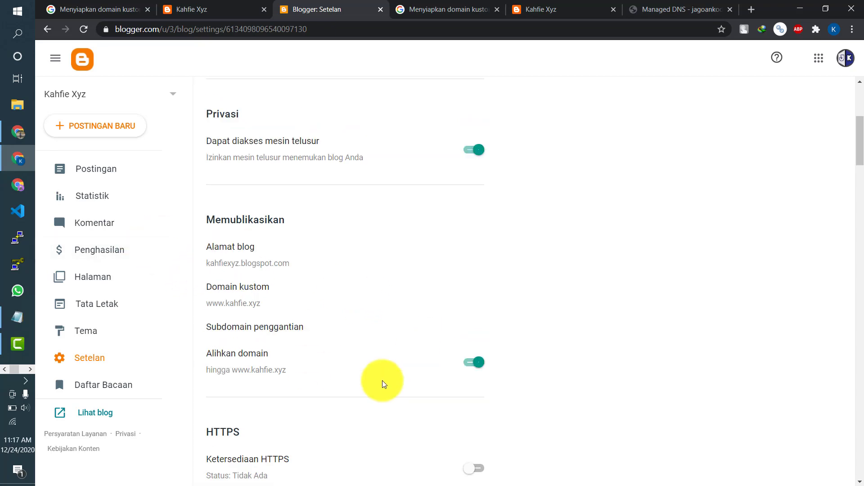
scroll(393, 383, "down", 7)
scroll(393, 383, "down", 3)
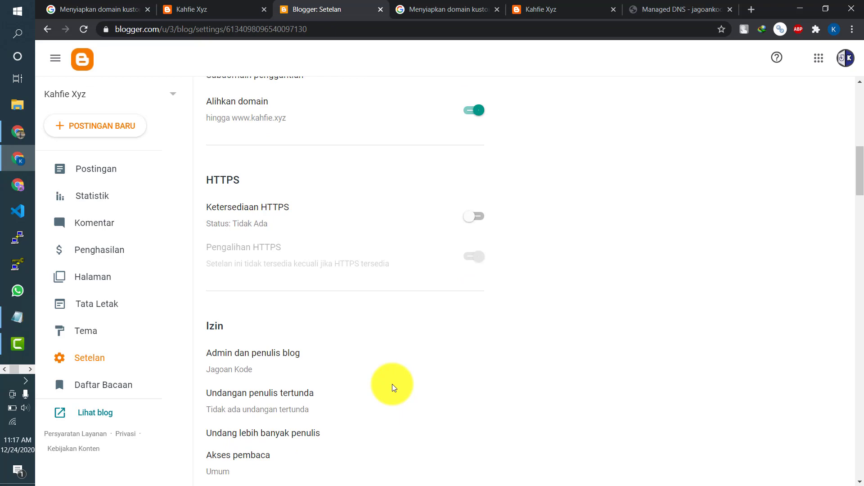
left_click(468, 221)
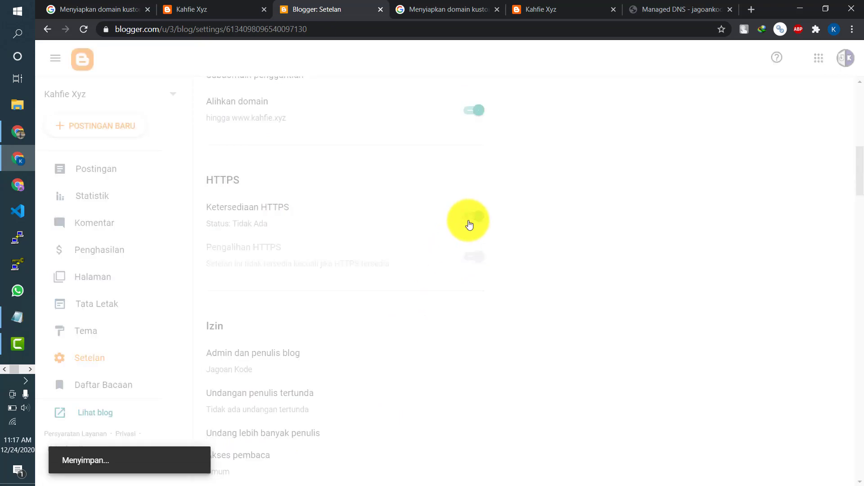
scroll(461, 310, "up", 11)
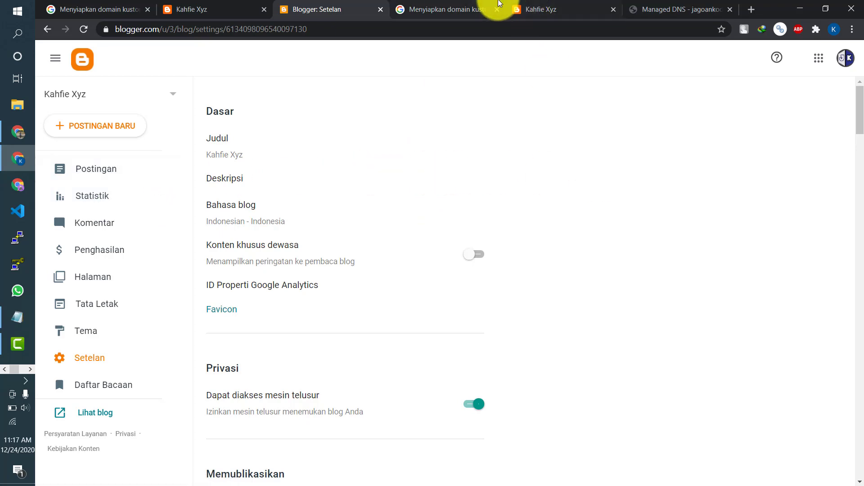
Step: Place the live blog's tab beside the Blogger settings and reload kahfie.xyz repeatedly to test whether it loads over HTTPS
left_click_drag(517, 9, 414, 7)
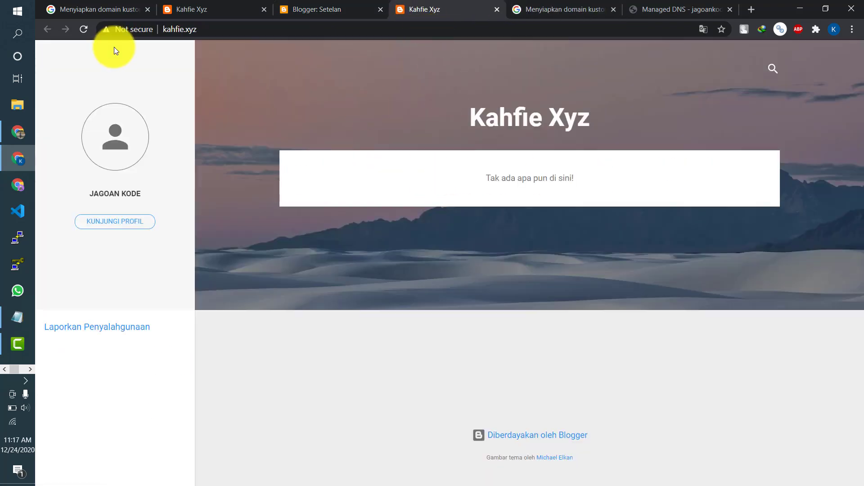
left_click(83, 29)
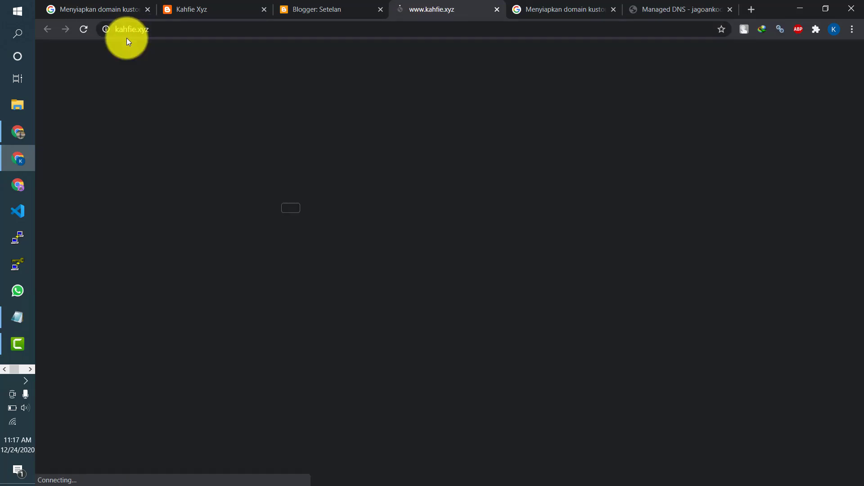
left_click(135, 30)
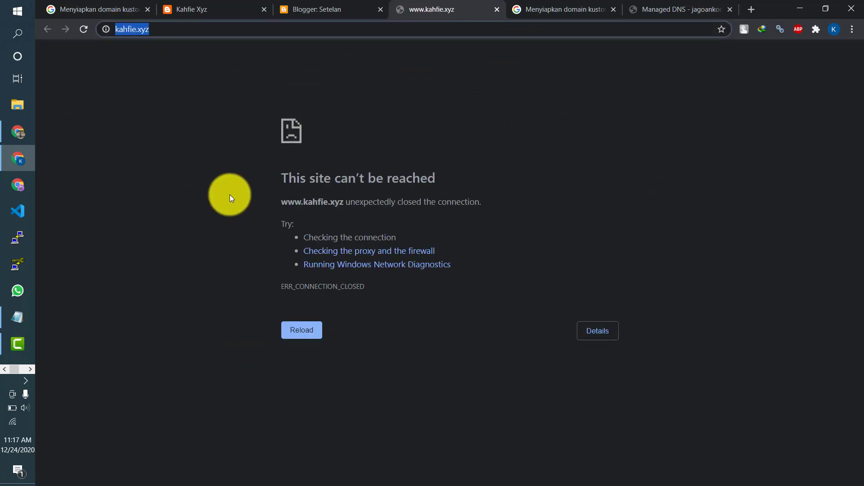
left_click(86, 30)
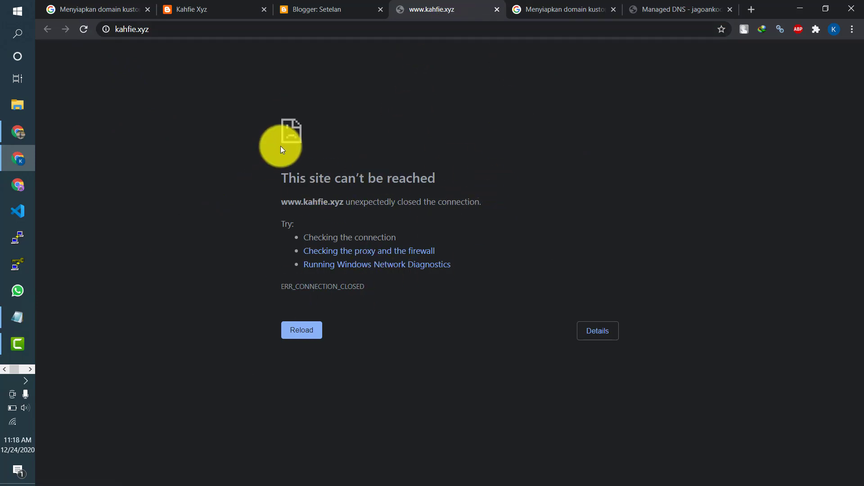
key("F5")
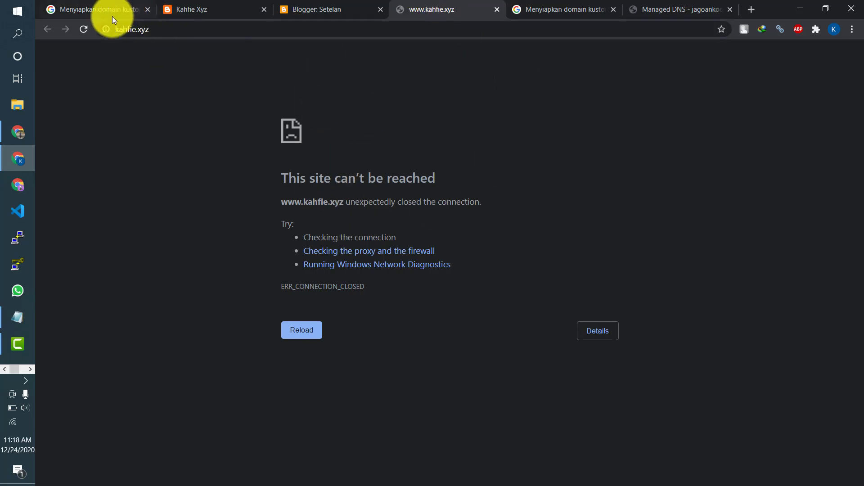
left_click(82, 29)
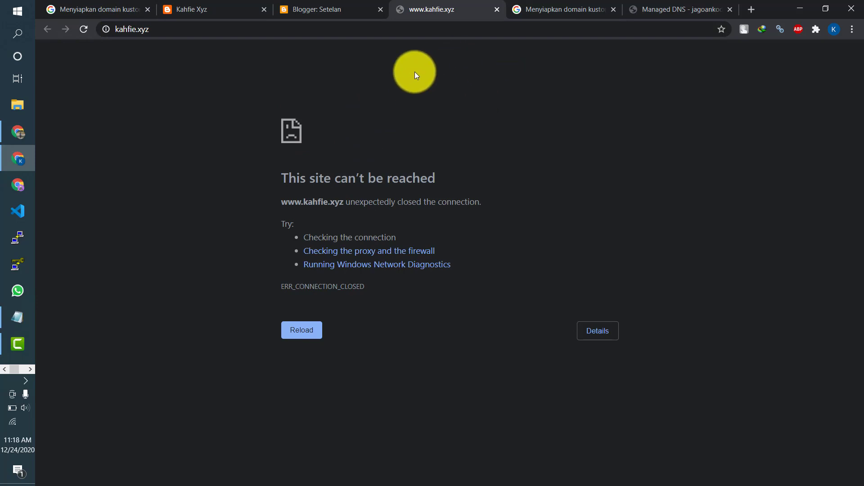
Step: Review the kahfie.xyz managed DNS records, place their tab beside the Blogger settings, and reload the live blog
left_click(662, 3)
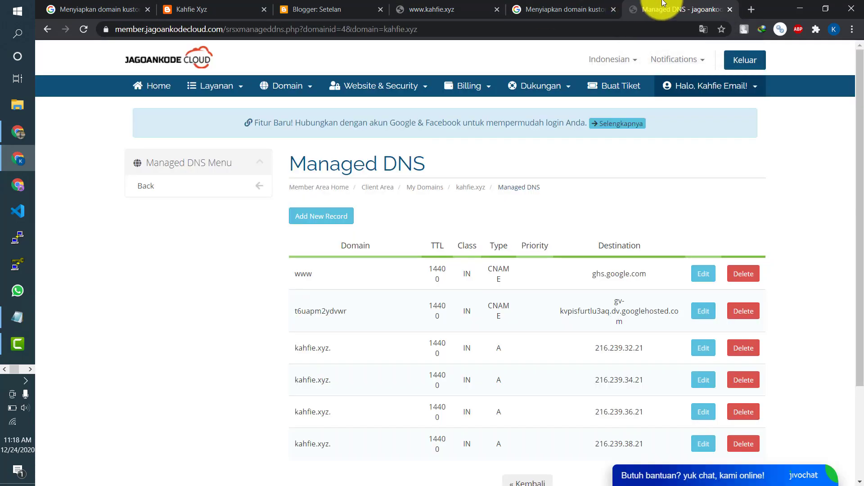
left_click_drag(663, 2, 358, 4)
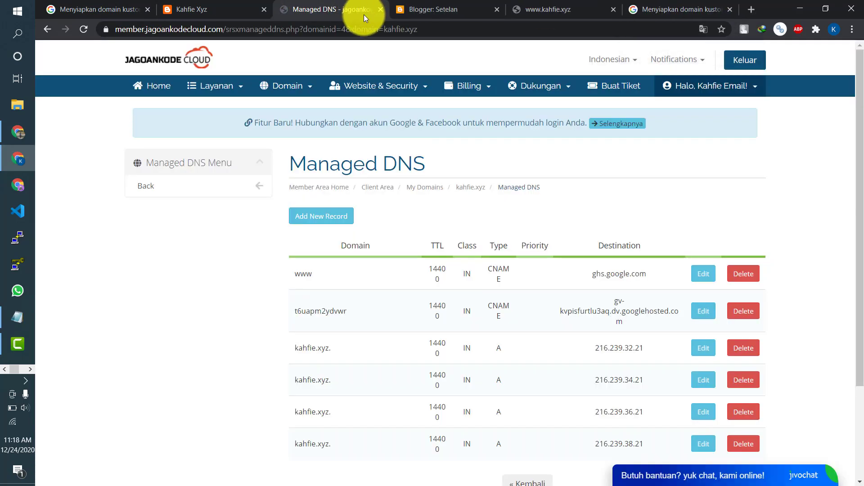
left_click(417, 8)
left_click(569, 9)
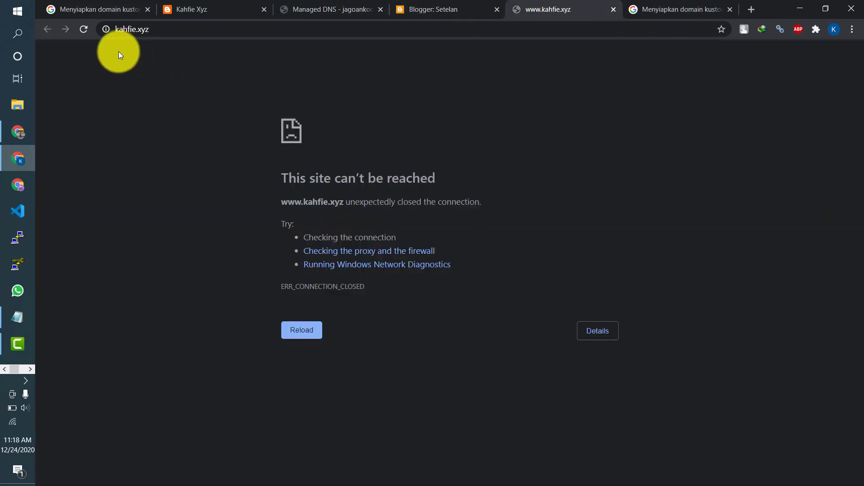
left_click(88, 33)
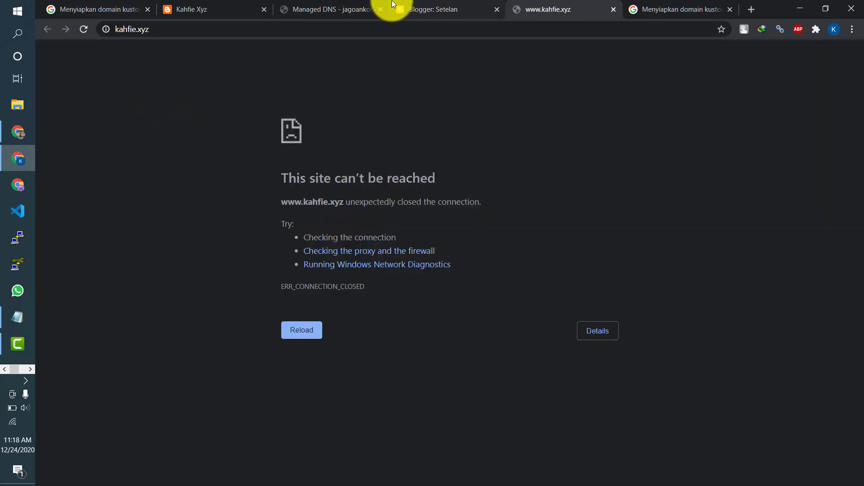
Step: Return to the Blogger settings page, then retest the live blog at kahfie.xyz
left_click(418, 6)
left_click(555, 6)
left_click(449, 6)
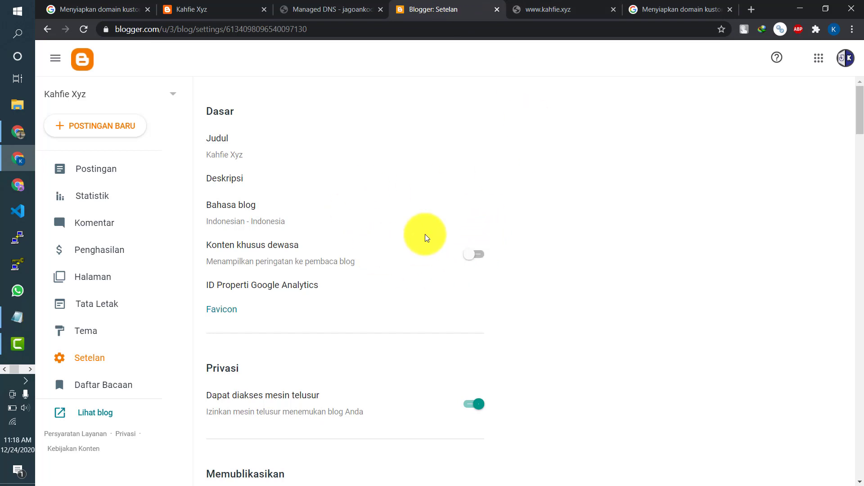
left_click(553, 18)
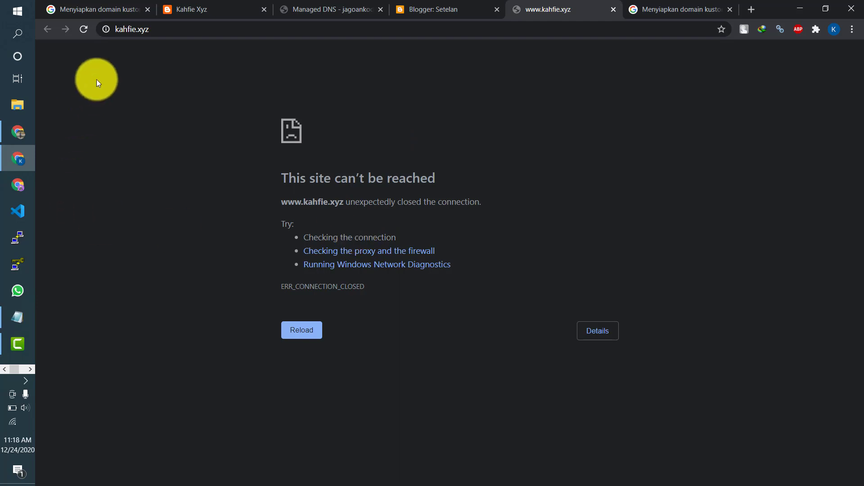
left_click(86, 34)
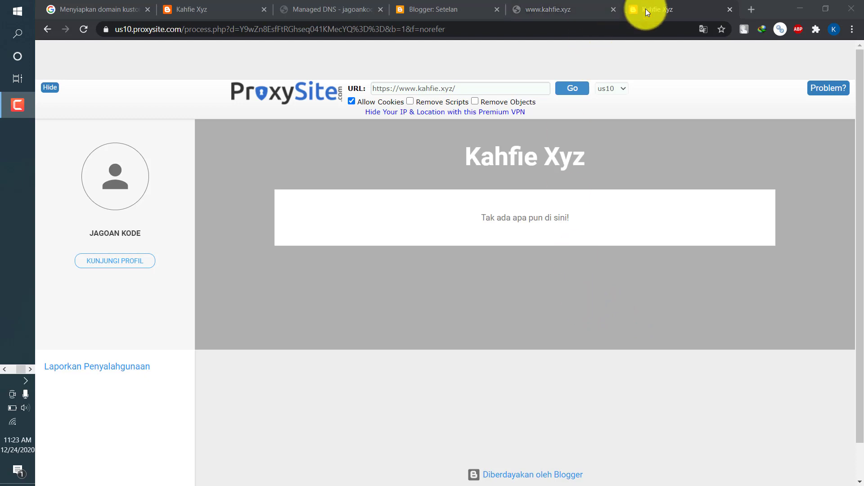
Step: Compare the direct kahfie.xyz page with the blog opened through ProxySite, and look through the available proxy servers
left_click(584, 7)
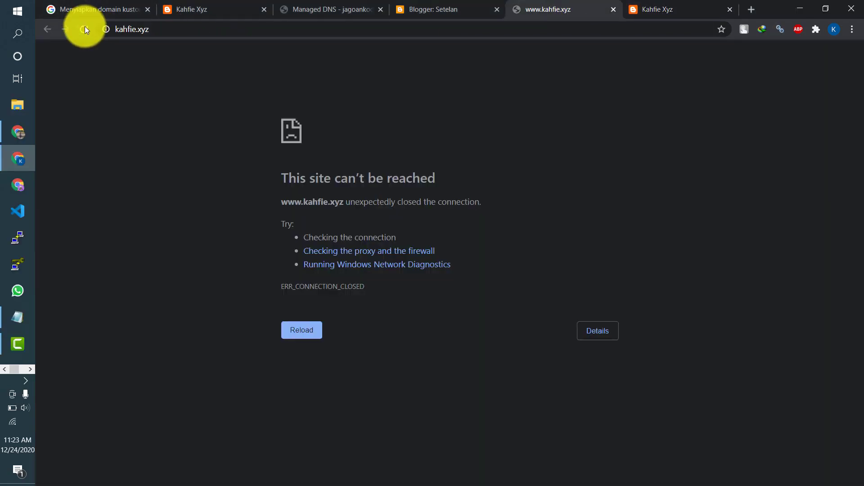
left_click(671, 5)
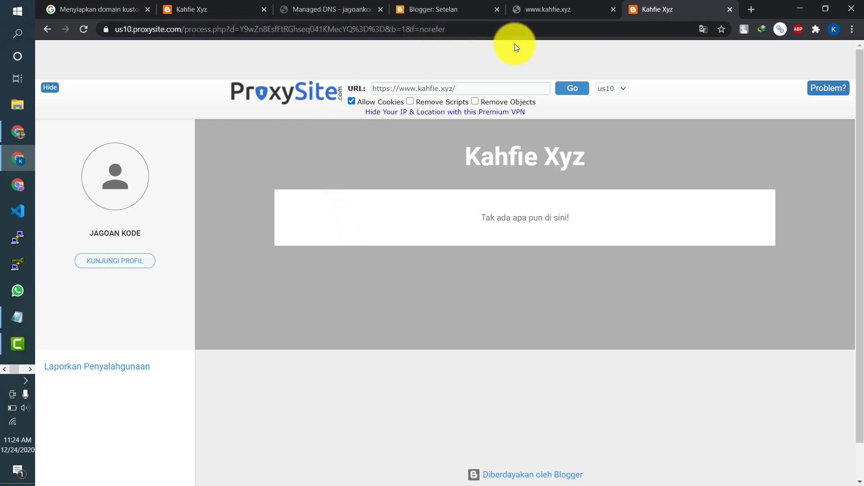
left_click(613, 89)
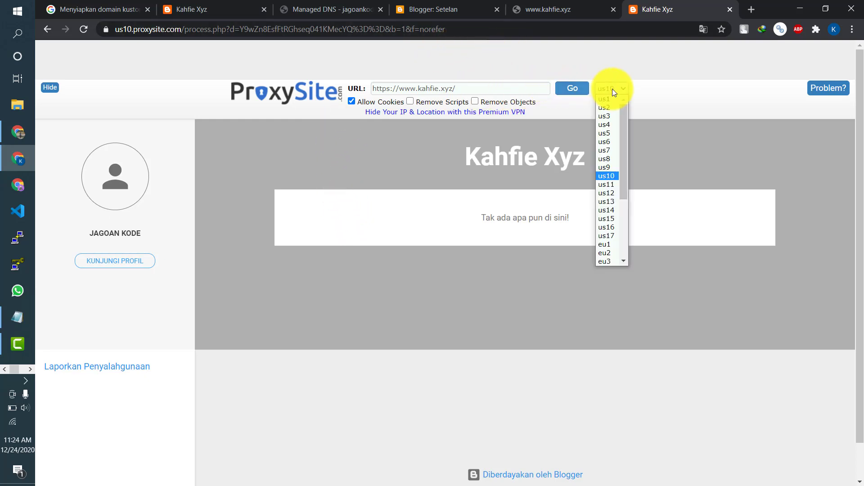
left_click(612, 88)
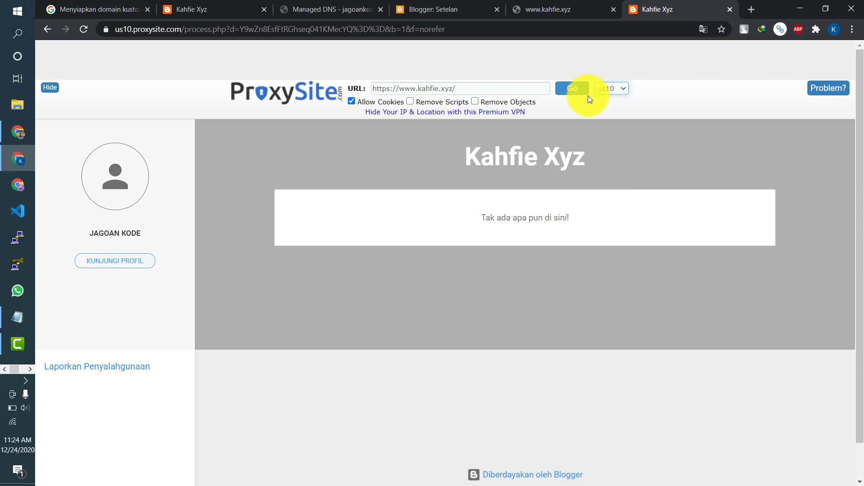
Step: Reload the blog directly once more, then check the HTTPS address used for the ProxySite version
left_click(542, 13)
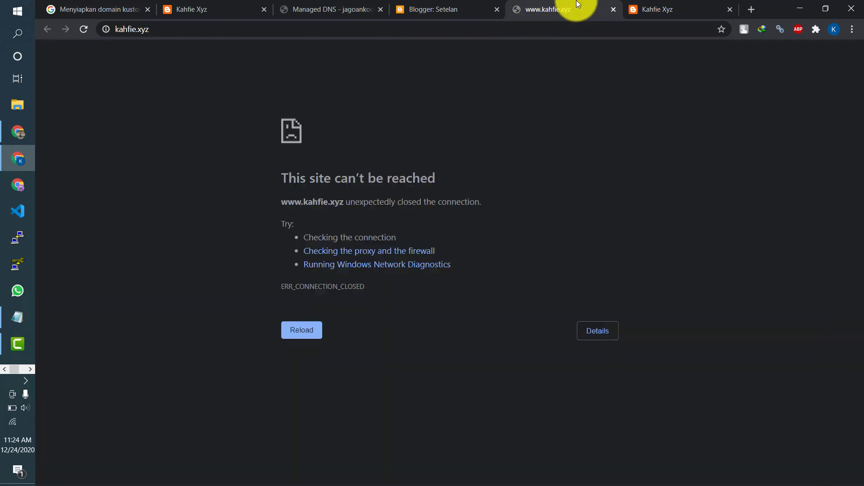
left_click(84, 29)
left_click(696, 10)
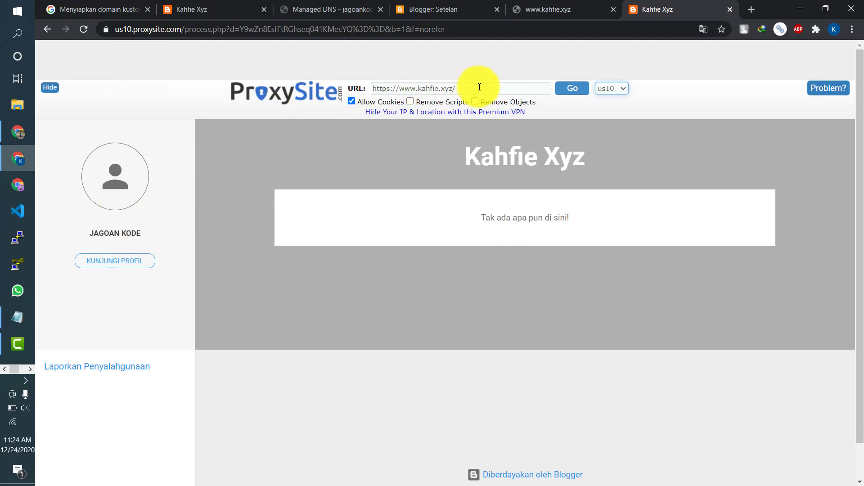
left_click_drag(478, 88, 354, 88)
left_click(301, 155)
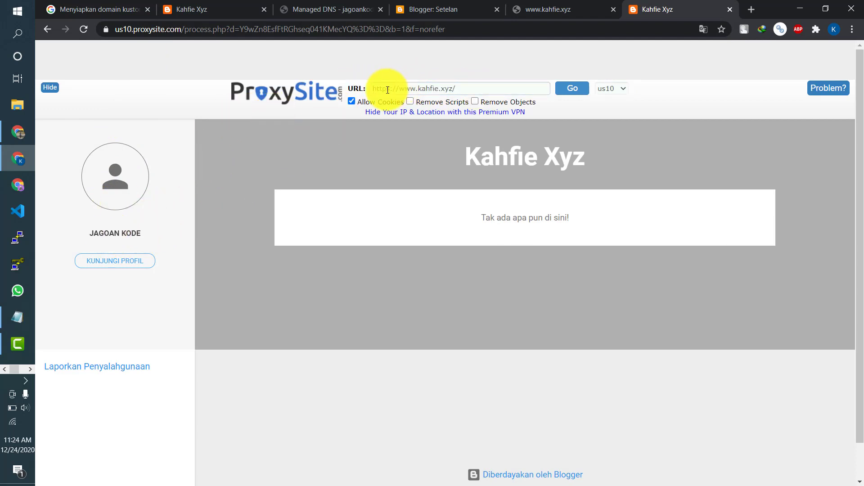
left_click_drag(393, 87, 377, 86)
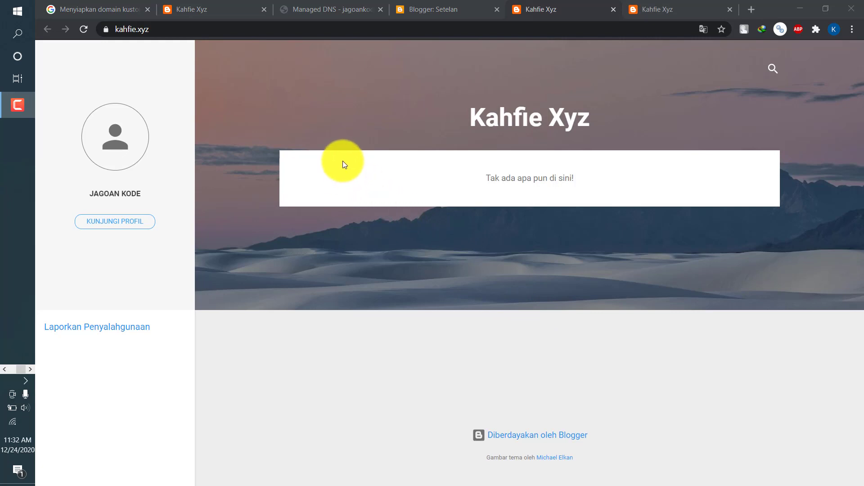
left_click(80, 29)
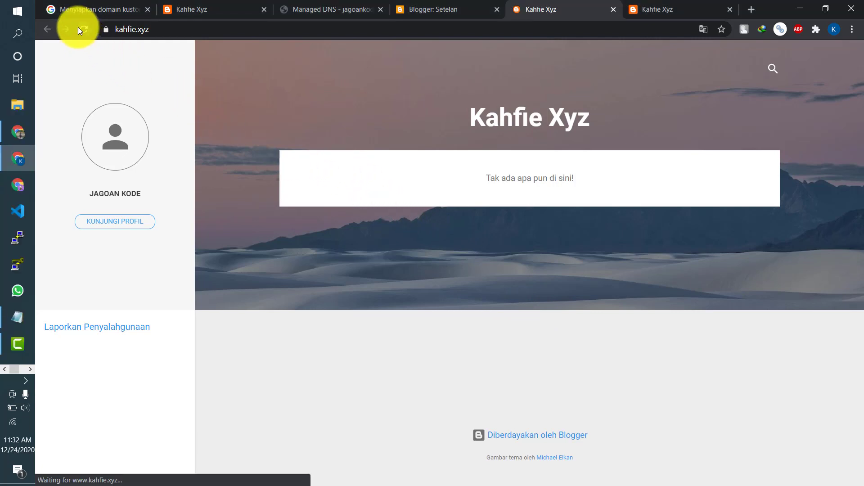
left_click(107, 29)
left_click(267, 46)
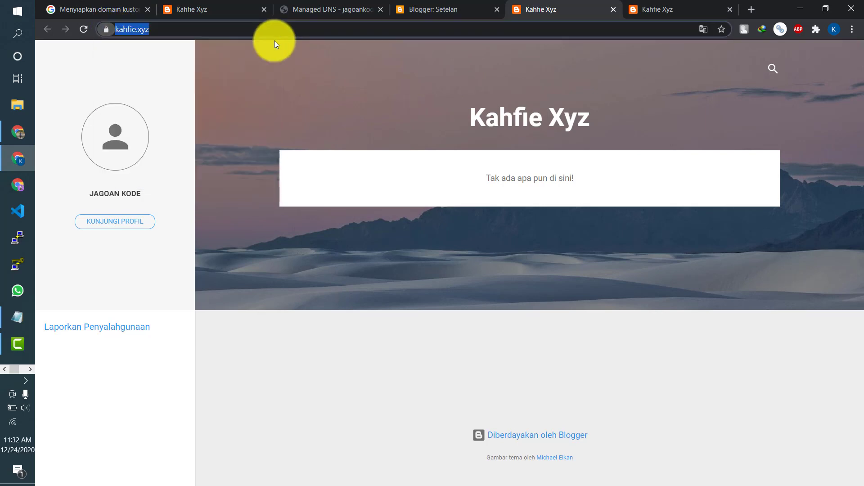
left_click(128, 28)
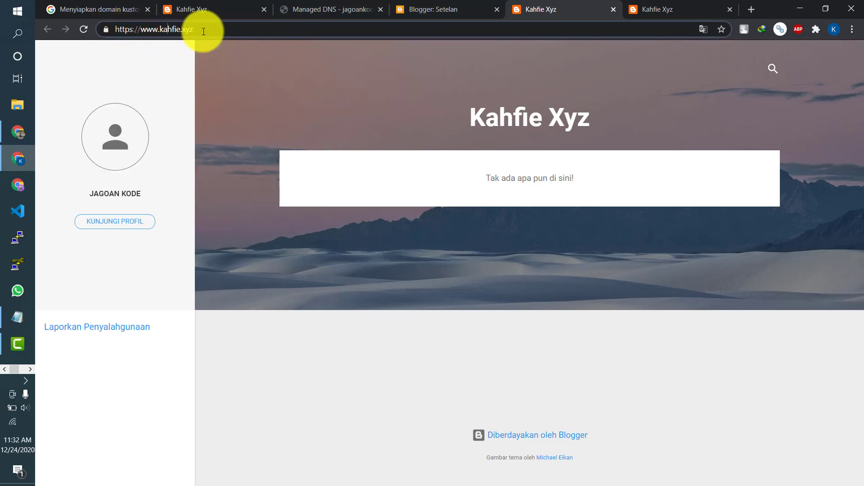
left_click(215, 82)
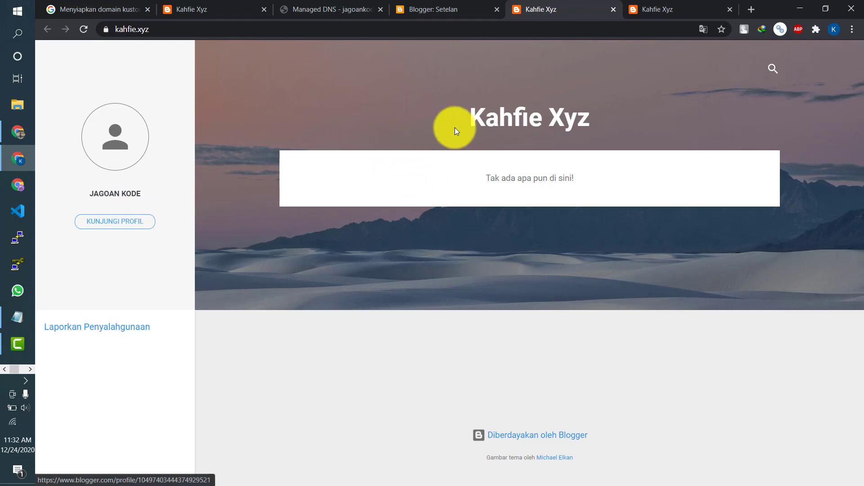
triple_click(468, 117)
left_click(90, 29)
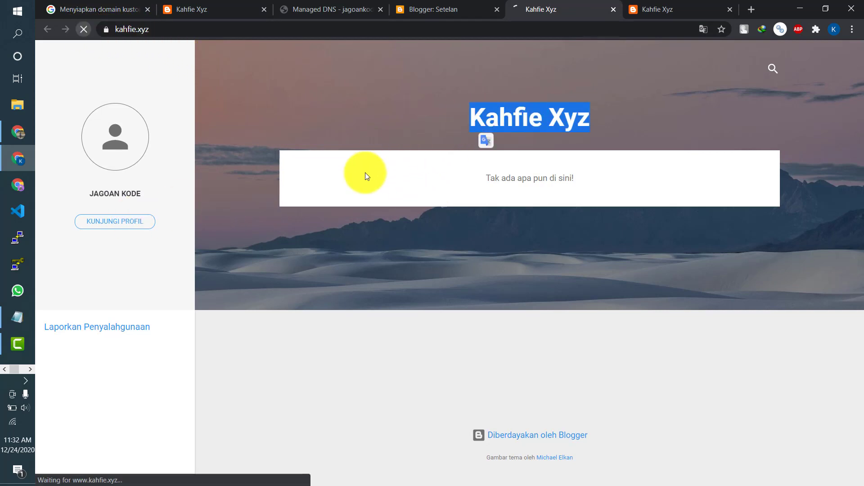